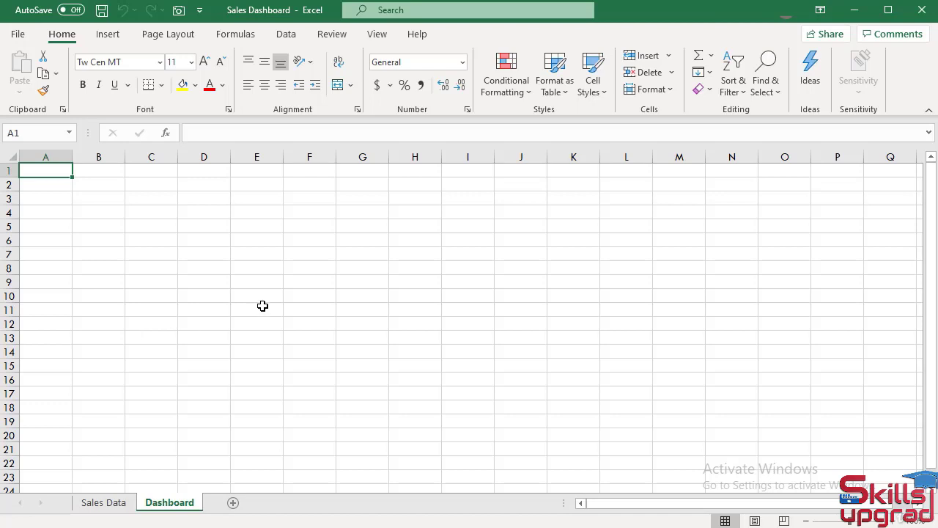
Step: Hide the gridlines on the Dashboard sheet and fill all of its cells with light gray
{"action": "left_click", "coordinate": [380, 37]}
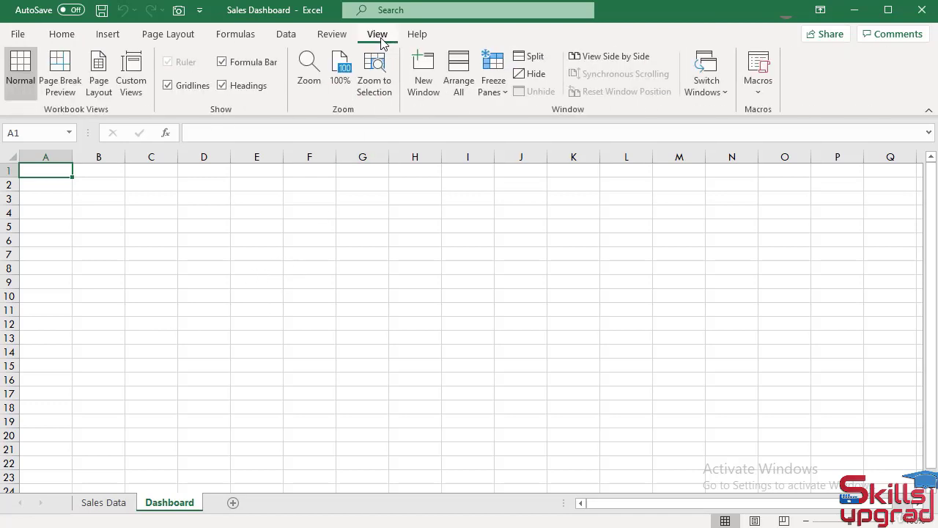
{"action": "left_click", "coordinate": [168, 85]}
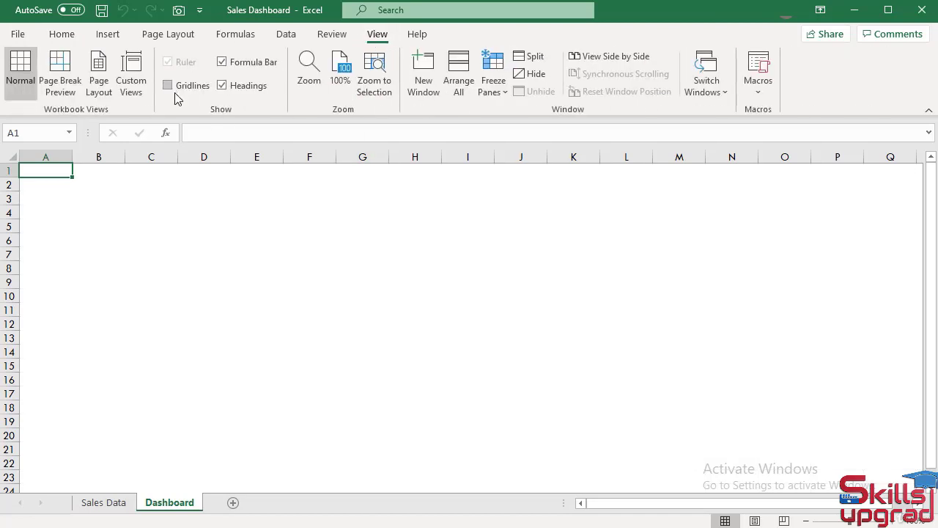
{"action": "left_click", "coordinate": [63, 35]}
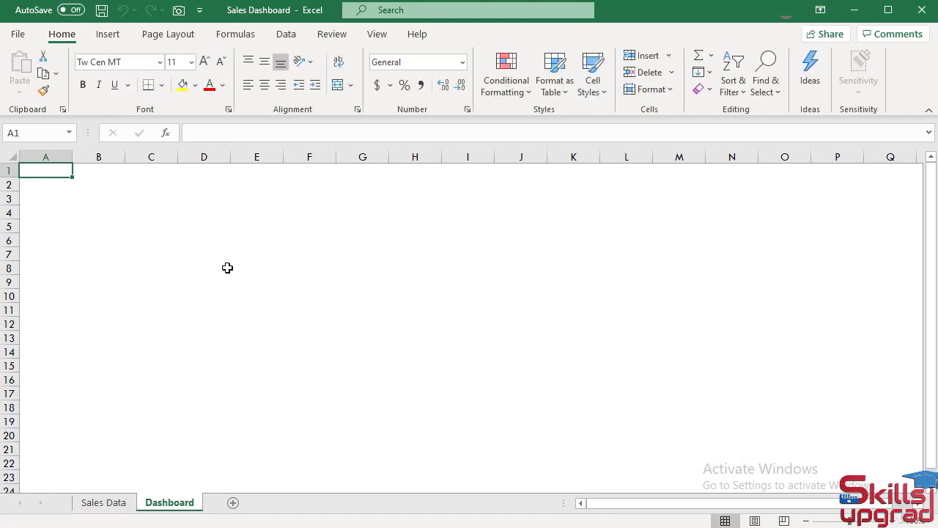
{"action": "key", "text": "ctrl+a"}
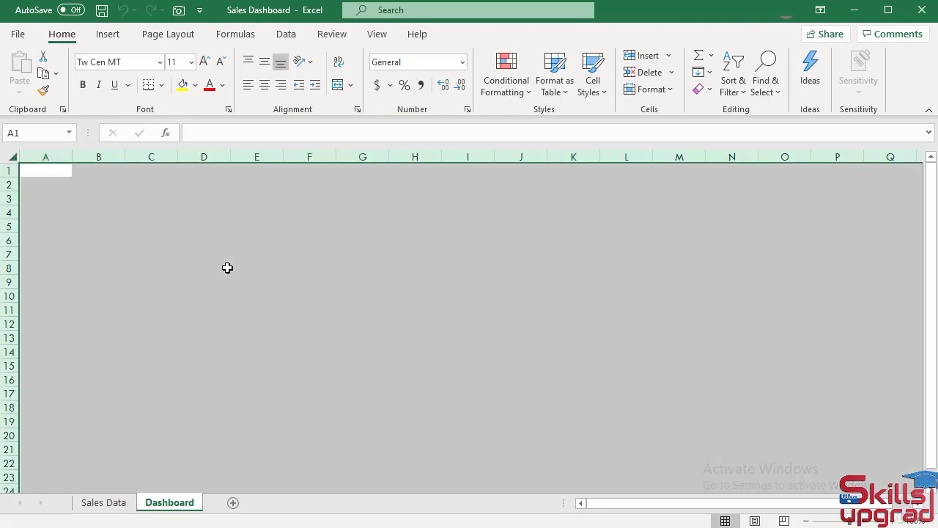
{"action": "left_click", "coordinate": [195, 85]}
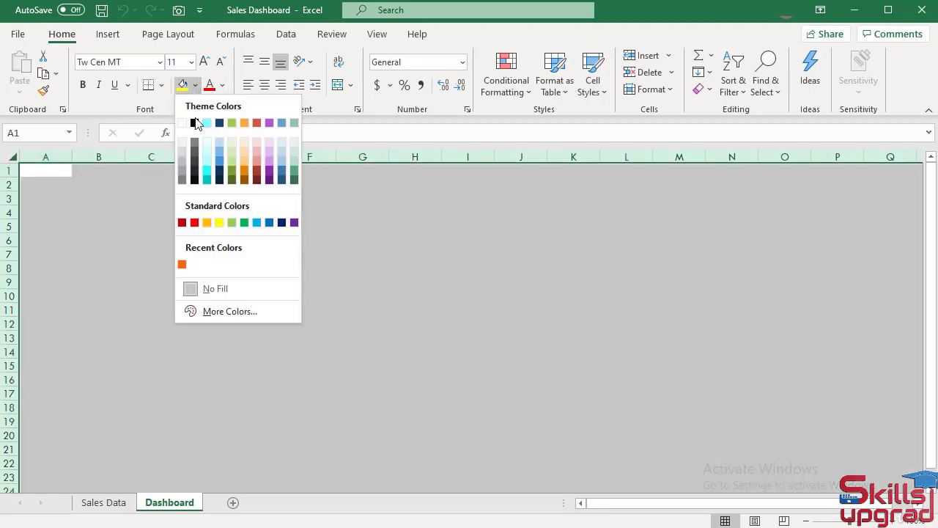
{"action": "left_click", "coordinate": [181, 161]}
{"action": "left_click", "coordinate": [251, 262]}
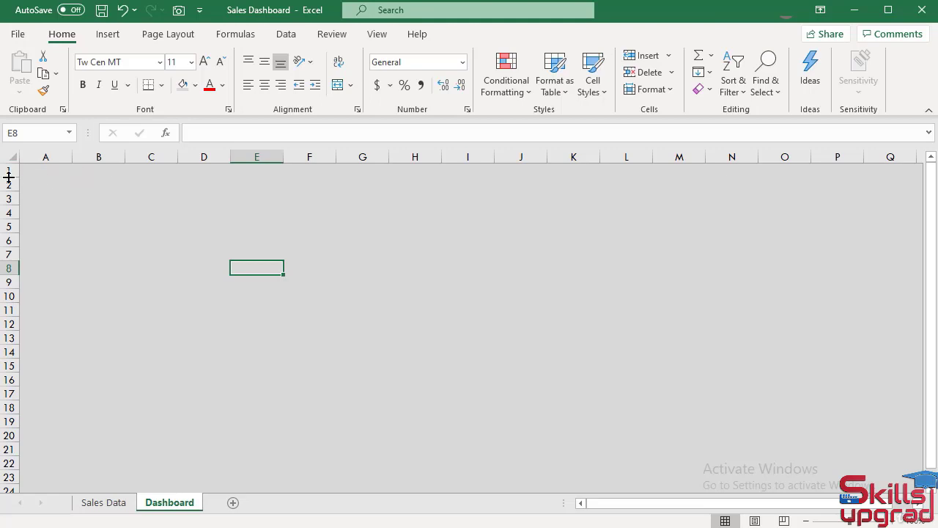
Step: Make row 1 slightly taller and merge cells A1:Q1 into a single title cell
{"action": "left_click_drag", "start_coordinate": [9, 177], "coordinate": [884, 164]}
{"action": "left_click", "coordinate": [33, 170]}
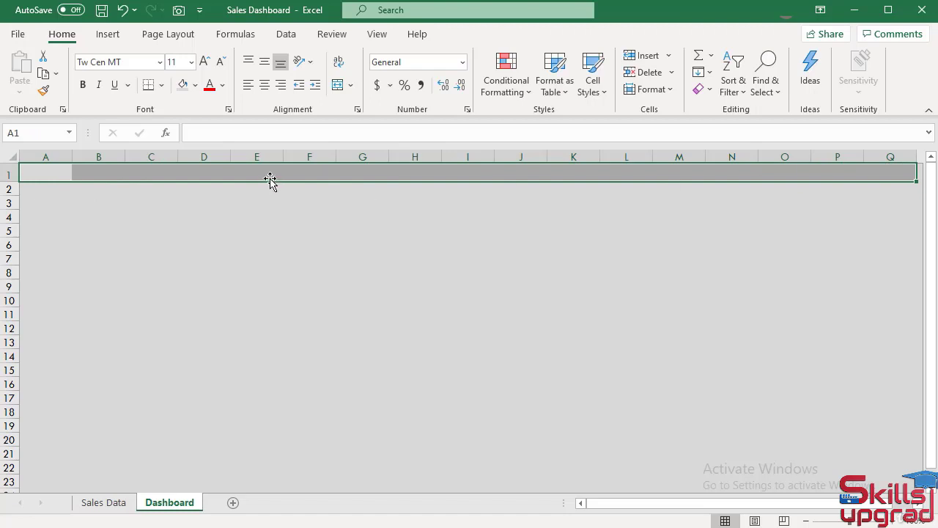
{"action": "left_click", "coordinate": [356, 88]}
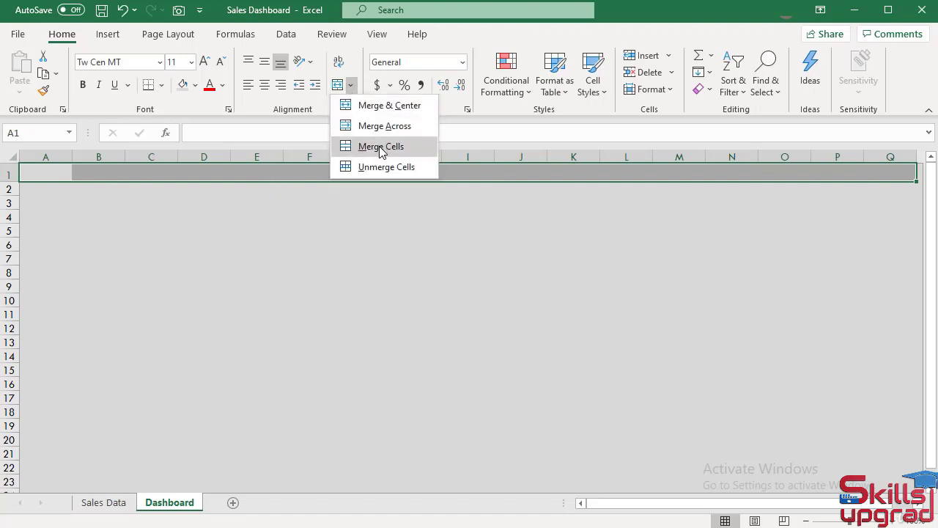
{"action": "left_click", "coordinate": [370, 147]}
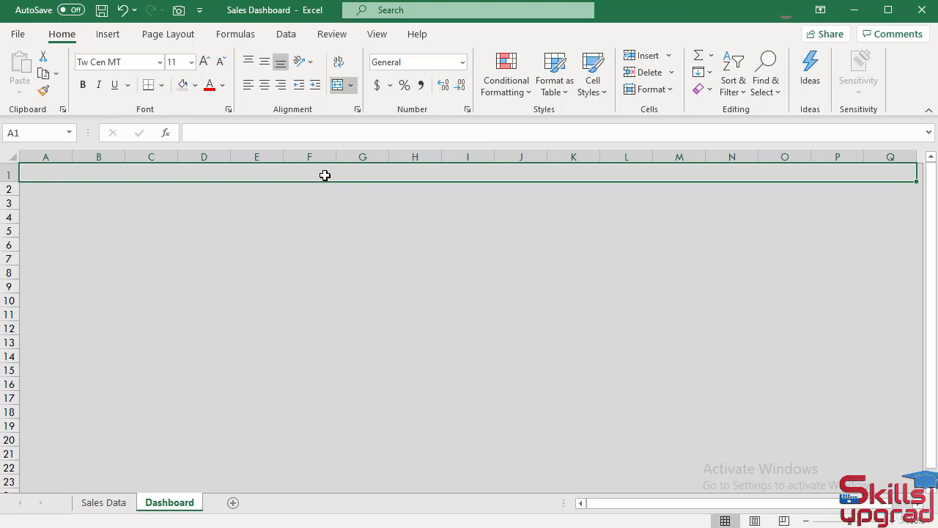
Step: Enter the title "Sales Dashboard" in the merged cell A1 and center it horizontally and vertically
{"action": "type", "text": "Sales Dashboard"}
{"action": "key", "text": "Return"}
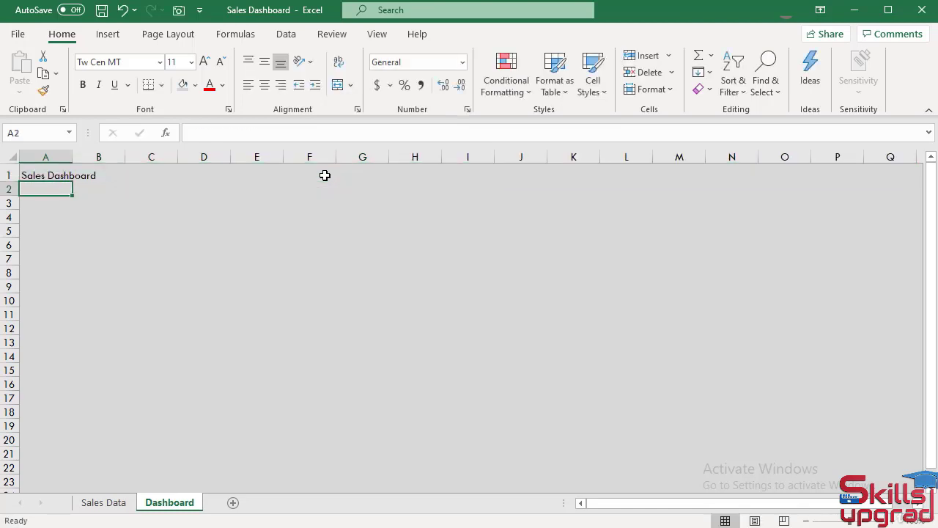
{"action": "left_click", "coordinate": [325, 175]}
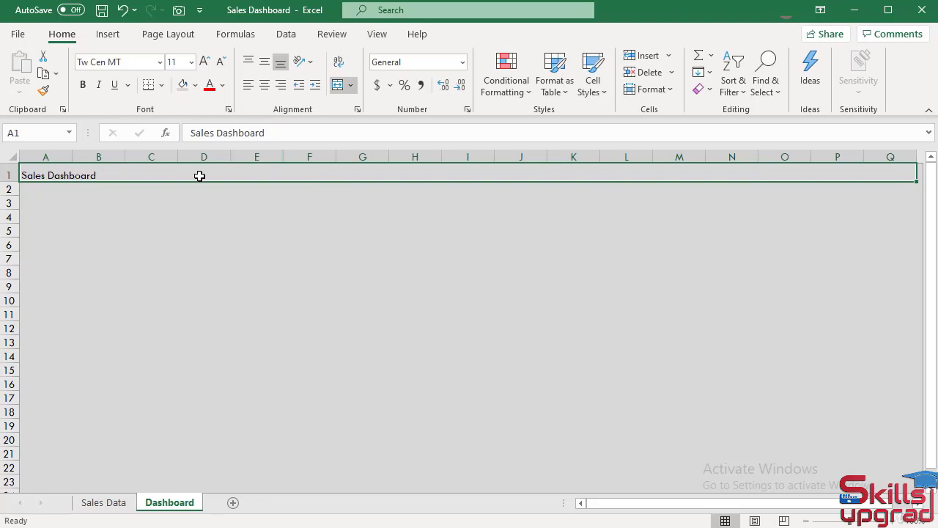
{"action": "left_click", "coordinate": [267, 86]}
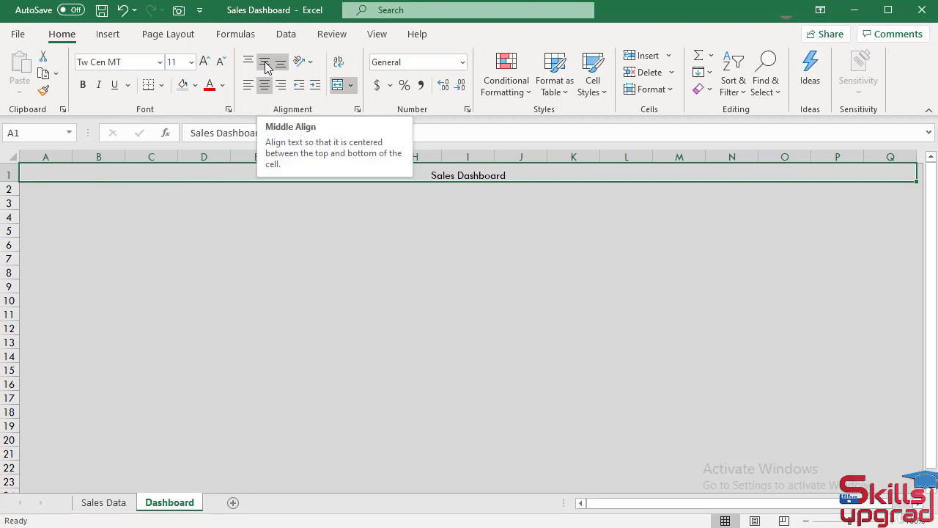
{"action": "left_click", "coordinate": [265, 64]}
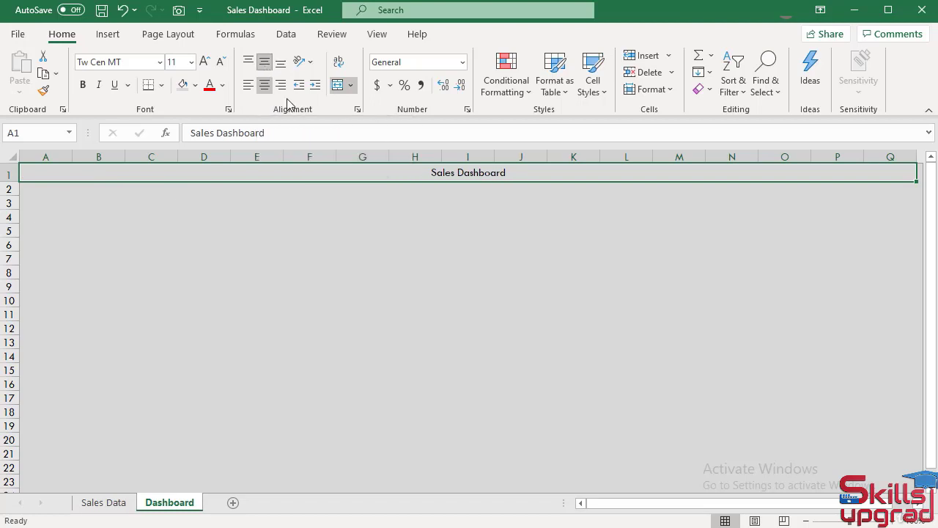
Step: Set the title's font to Calibri and its font color to the light turquoise theme color
{"action": "left_click", "coordinate": [128, 62]}
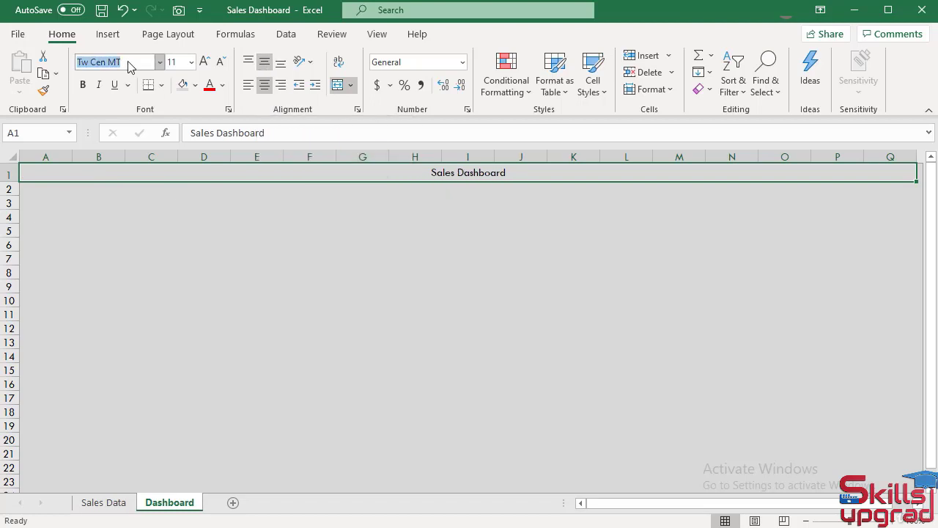
{"action": "type", "text": "Calibri"}
{"action": "key", "text": "Return"}
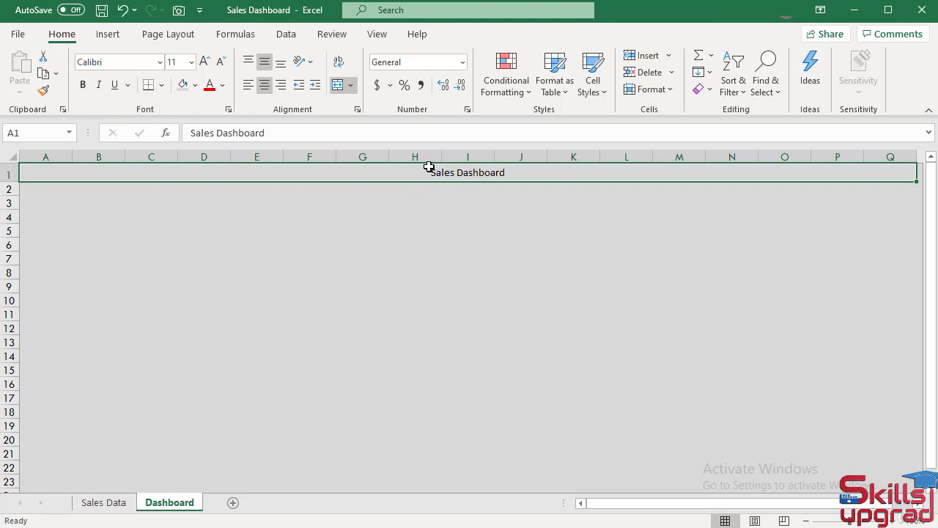
{"action": "left_click", "coordinate": [222, 85]}
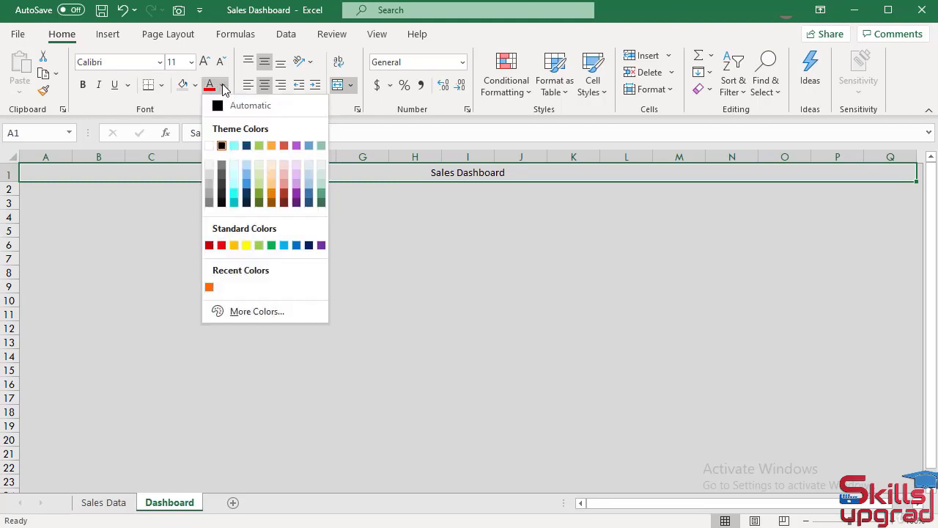
{"action": "left_click", "coordinate": [234, 146]}
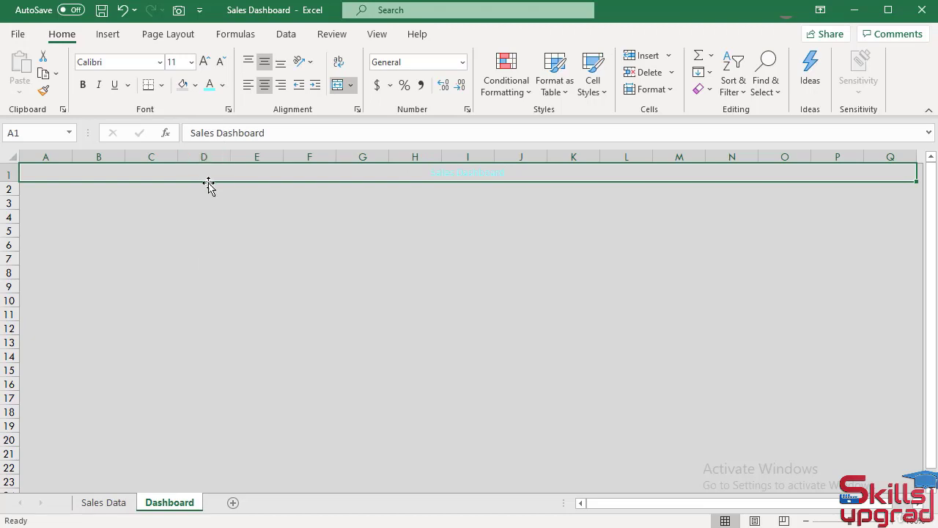
Step: Fill the title cell with the purple theme color and make its text bold at size 18
{"action": "left_click", "coordinate": [195, 84]}
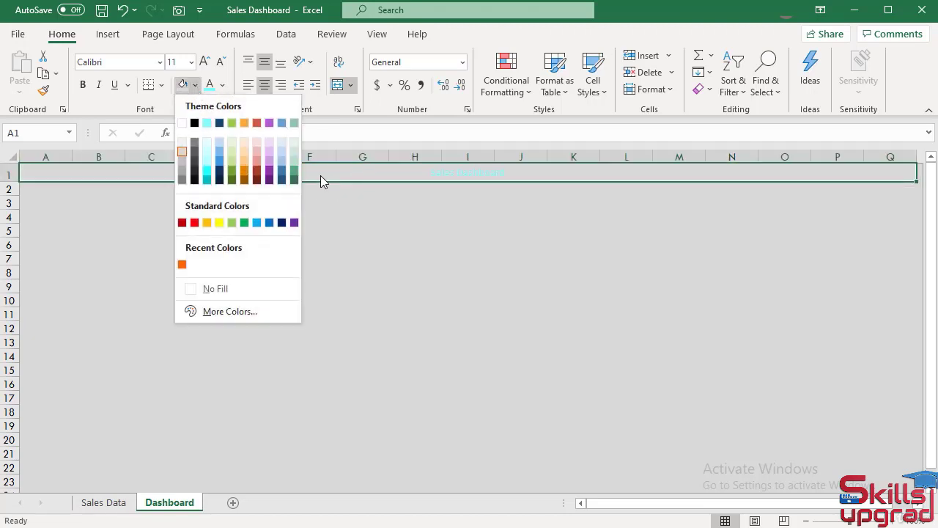
{"action": "left_click", "coordinate": [269, 123]}
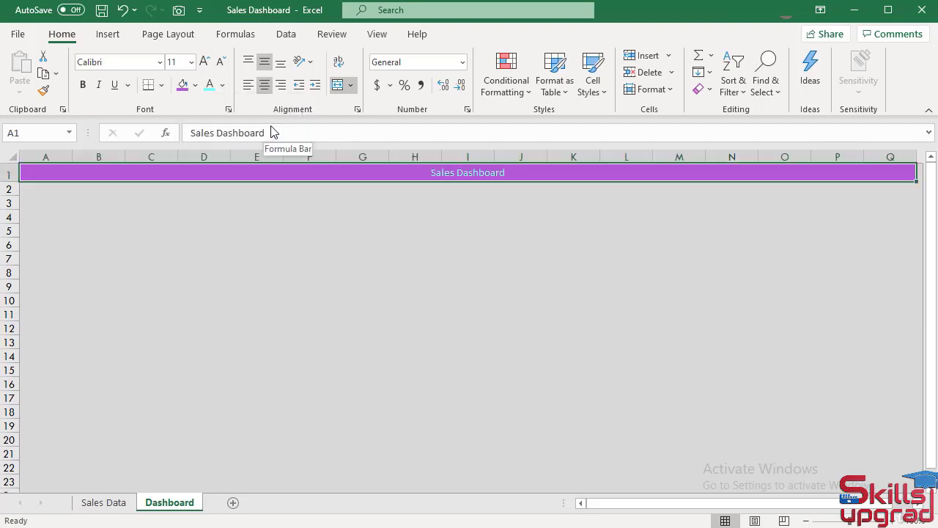
{"action": "left_click", "coordinate": [82, 85]}
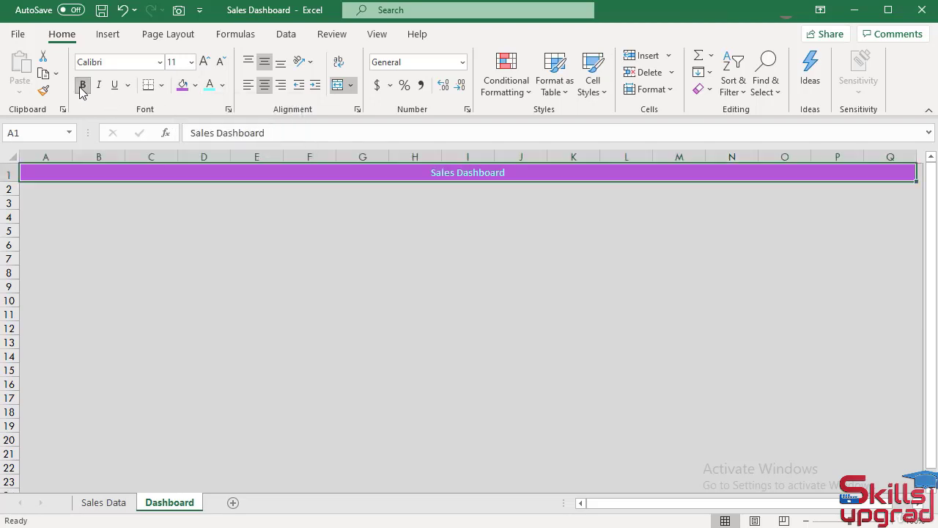
{"action": "left_click", "coordinate": [191, 63]}
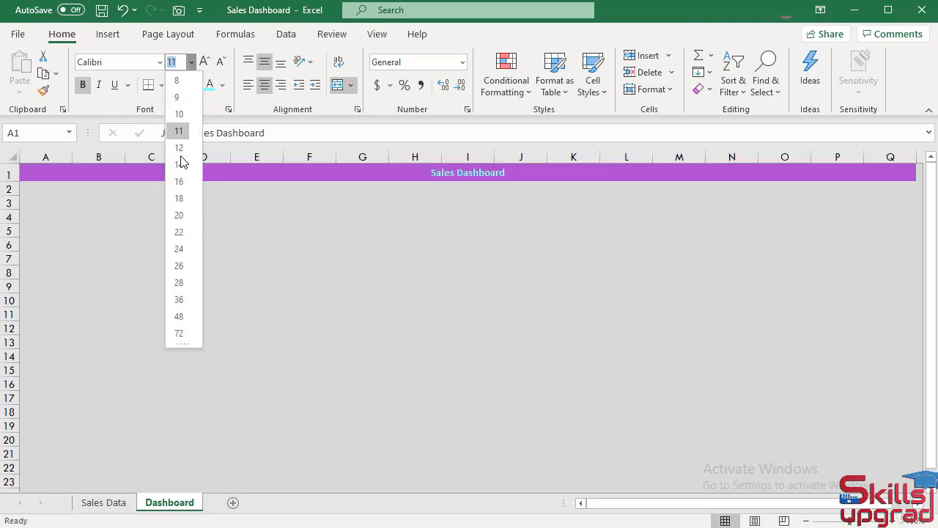
{"action": "left_click", "coordinate": [179, 198]}
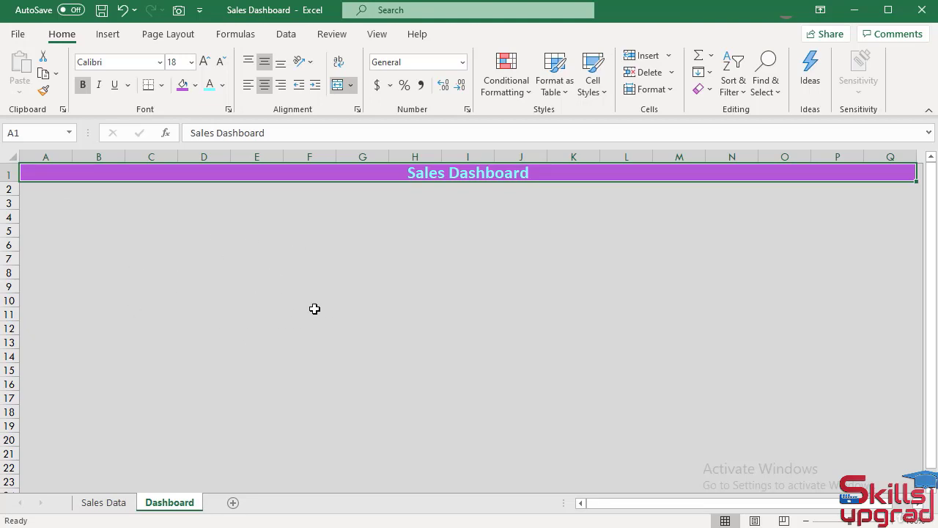
Step: Change the font of the entire Dashboard sheet to Calibri
{"action": "left_click", "coordinate": [116, 258]}
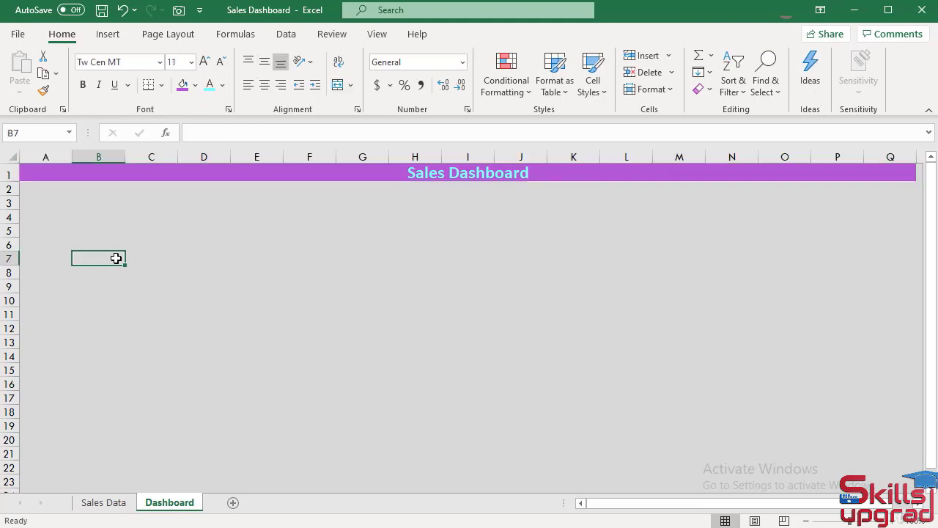
{"action": "key", "text": "ctrl+a"}
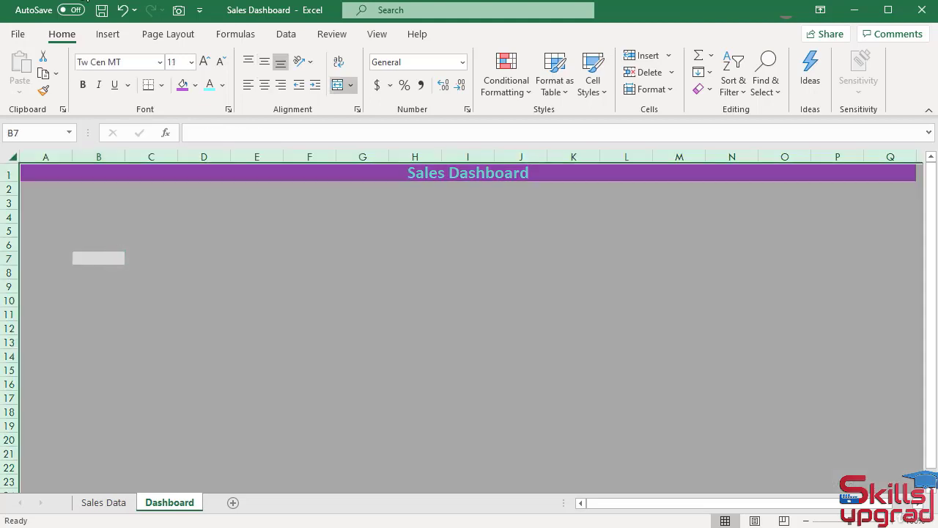
{"action": "left_click", "coordinate": [129, 63]}
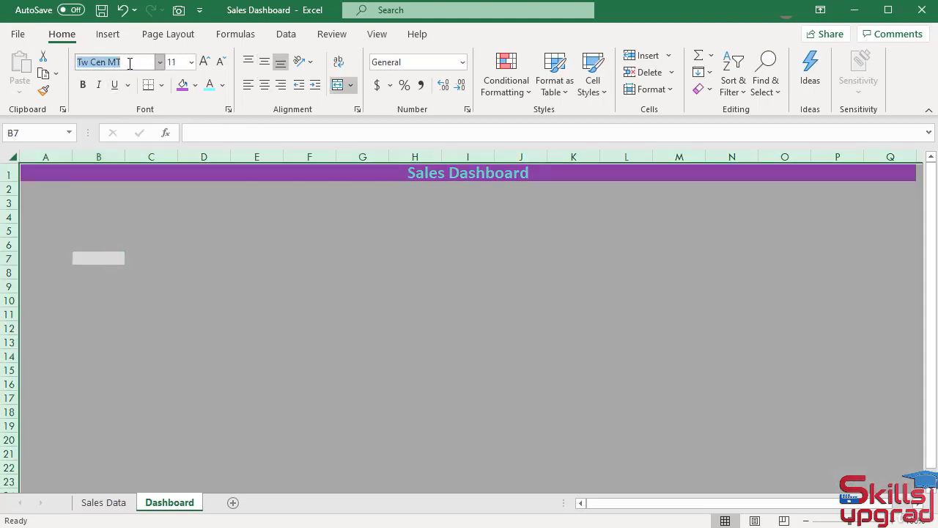
{"action": "type", "text": "Calibri"}
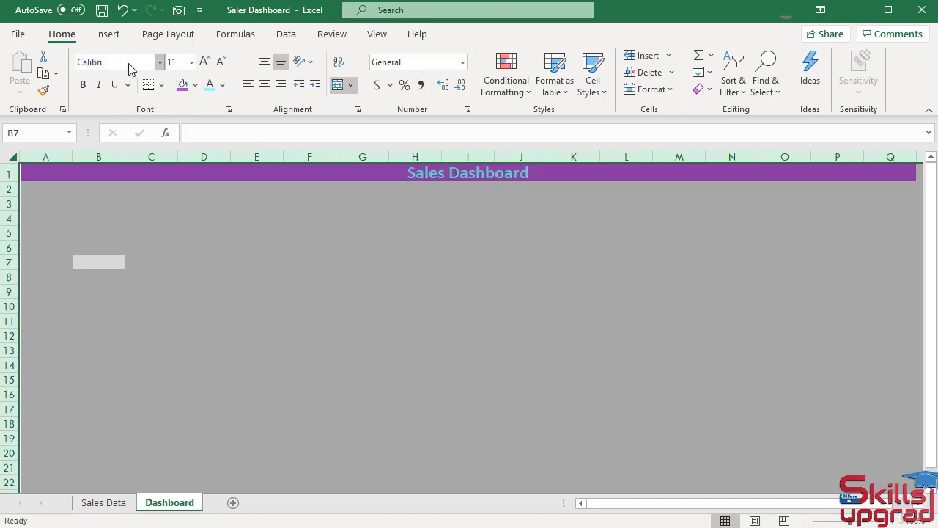
{"action": "key", "text": "Return"}
{"action": "left_click", "coordinate": [150, 259]}
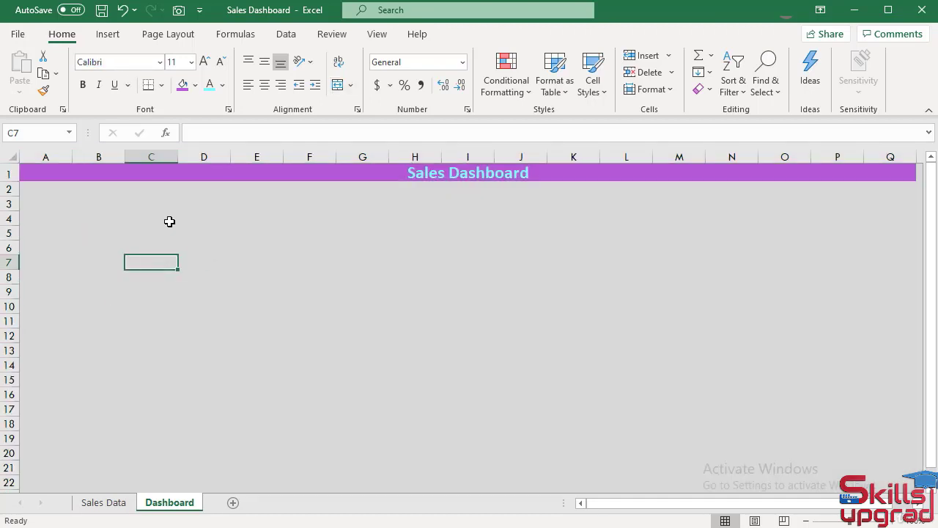
{"action": "left_click", "coordinate": [167, 35]}
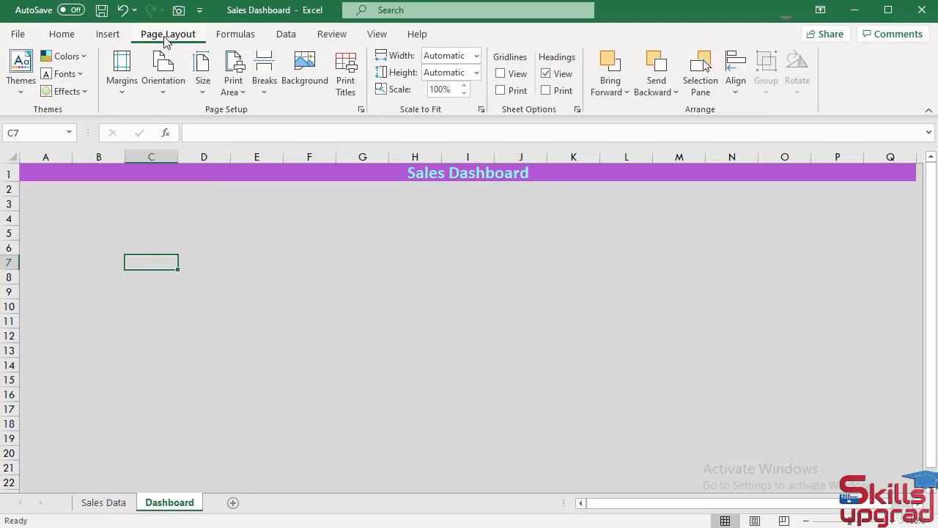
{"action": "left_click", "coordinate": [23, 93]}
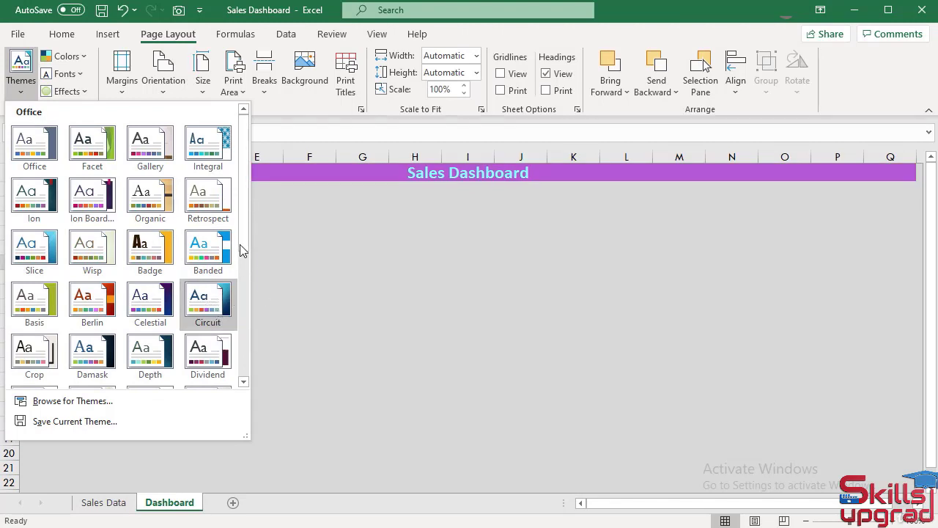
{"action": "left_click", "coordinate": [287, 247]}
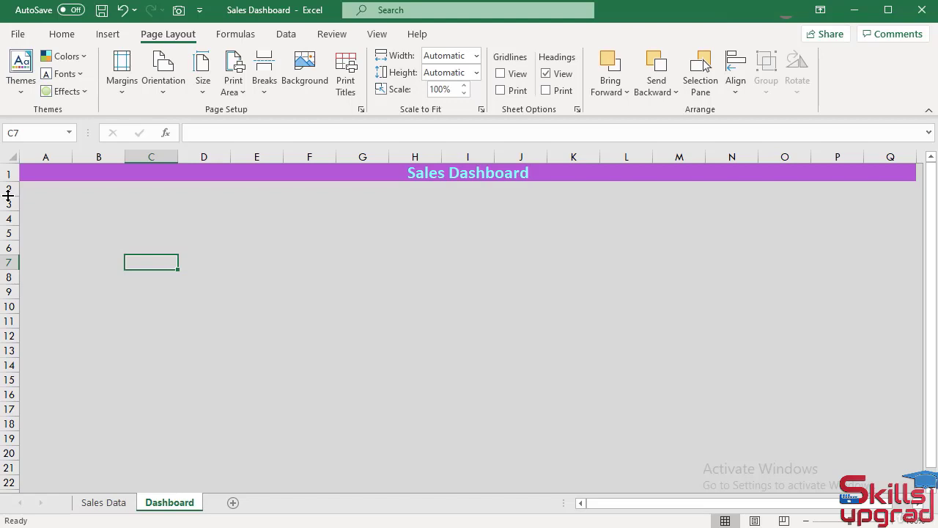
Step: Shrink row 2 to a narrow spacer and create a white-filled merged cell across B3:D3 below it
{"action": "left_click_drag", "start_coordinate": [9, 195], "coordinate": [8, 190]}
{"action": "left_click_drag", "start_coordinate": [84, 202], "coordinate": [200, 198]}
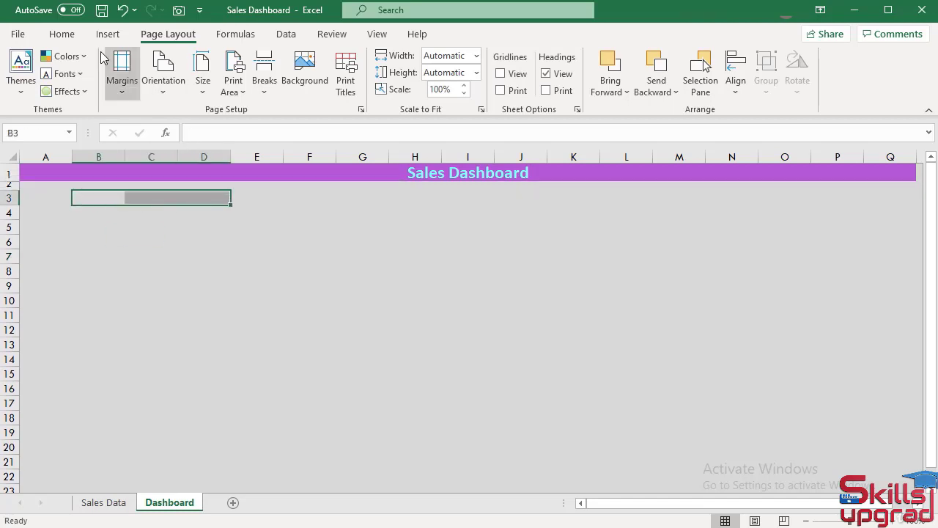
{"action": "left_click", "coordinate": [62, 37]}
{"action": "left_click", "coordinate": [350, 85]}
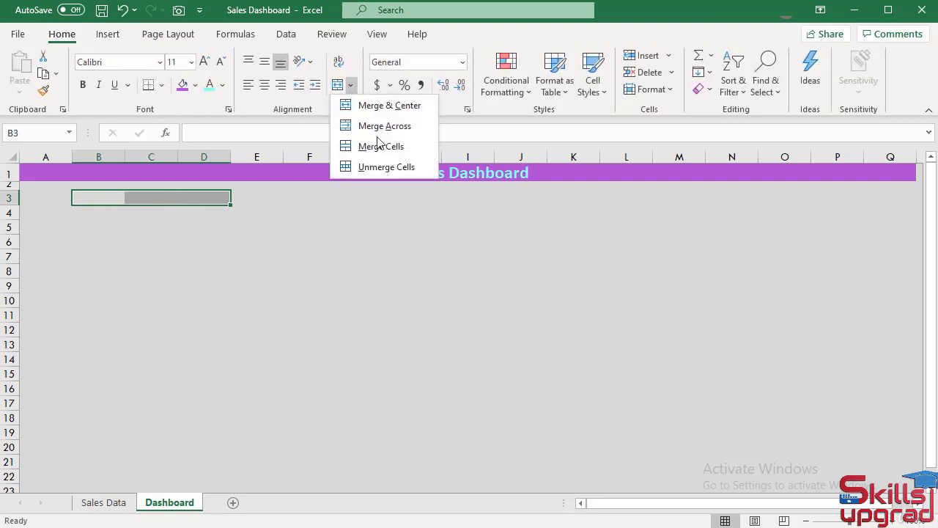
{"action": "left_click", "coordinate": [381, 147]}
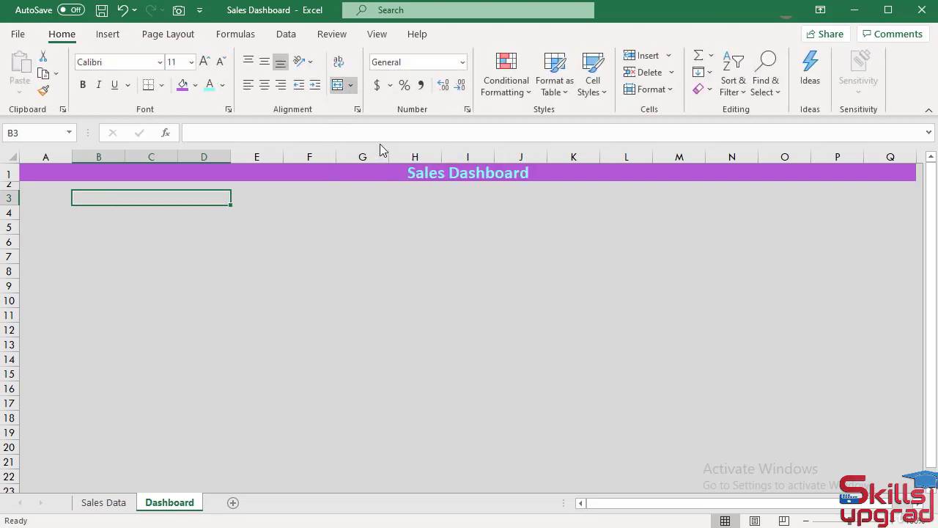
{"action": "left_click", "coordinate": [195, 86]}
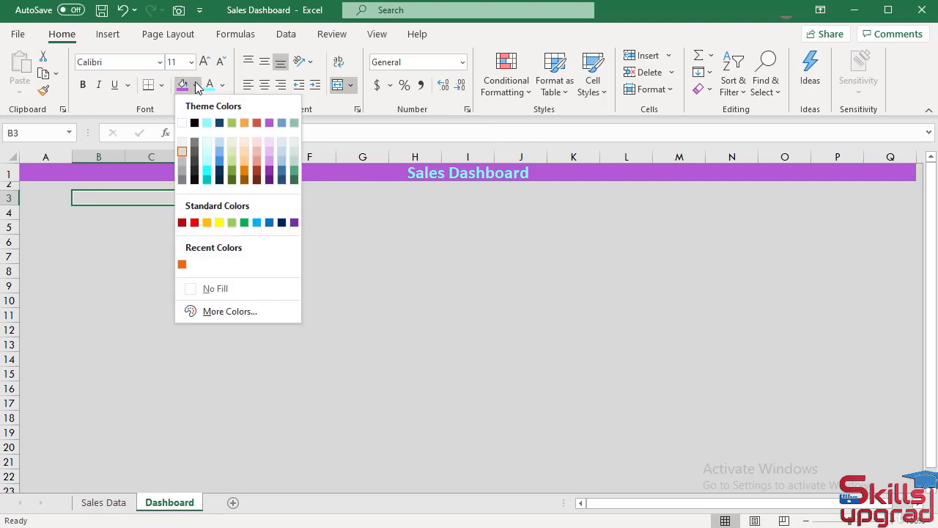
{"action": "left_click", "coordinate": [184, 123]}
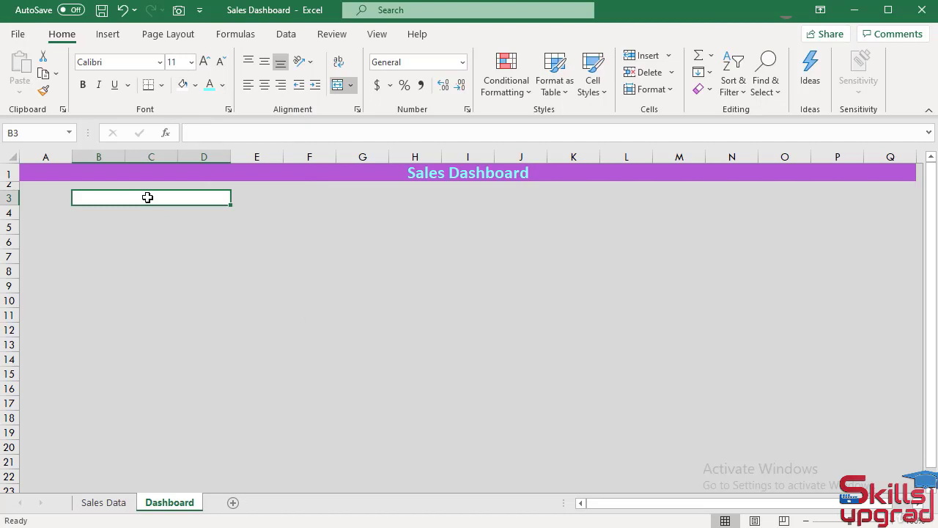
Step: Enter "Total Sales" in the merged cell B3:D3 and center the text horizontally and vertically
{"action": "type", "text": "Total Sales"}
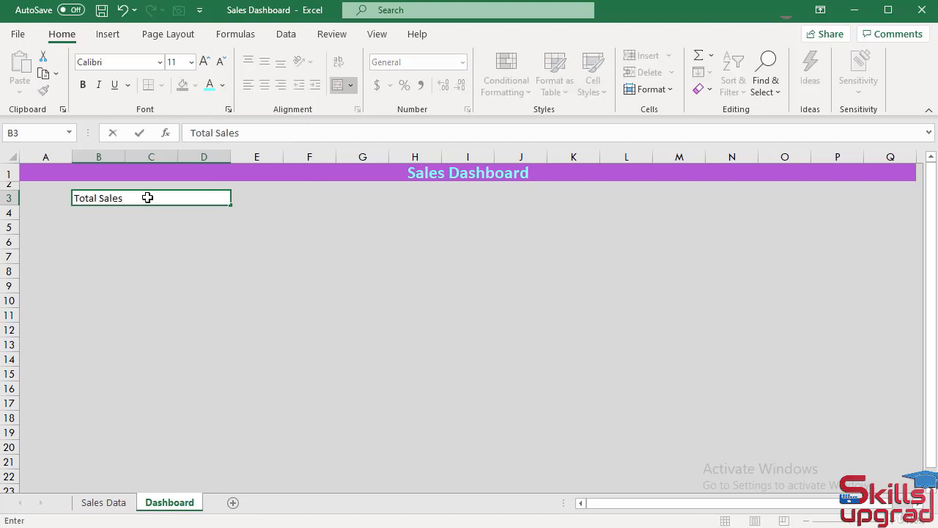
{"action": "key", "text": "Return"}
{"action": "left_click", "coordinate": [148, 197]}
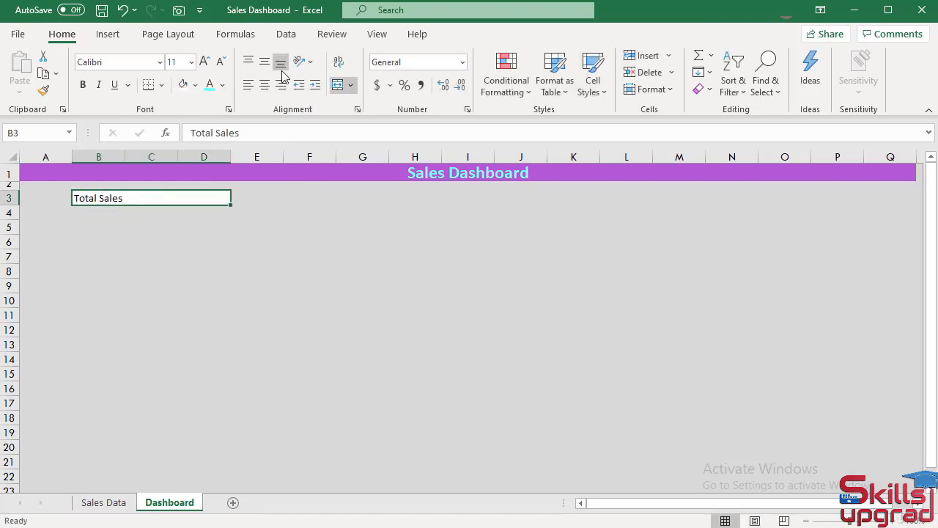
{"action": "left_click", "coordinate": [262, 86]}
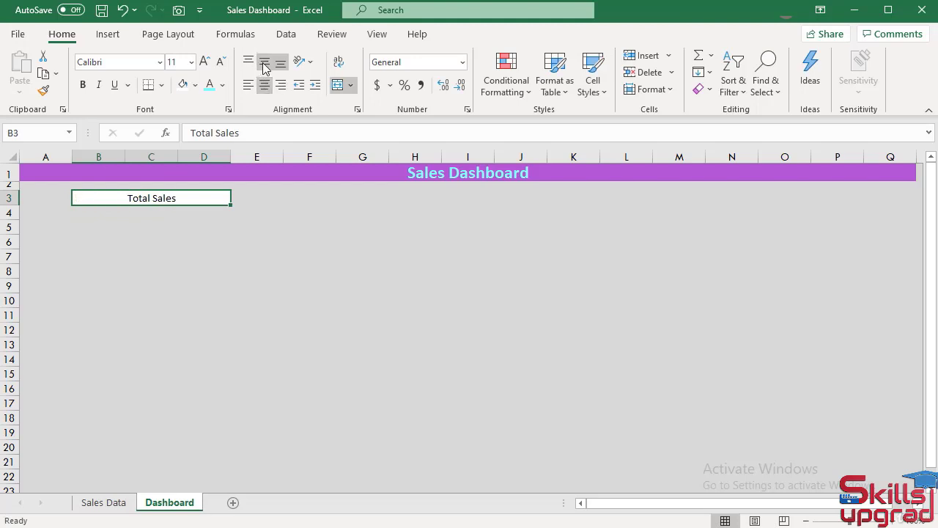
{"action": "left_click", "coordinate": [264, 64]}
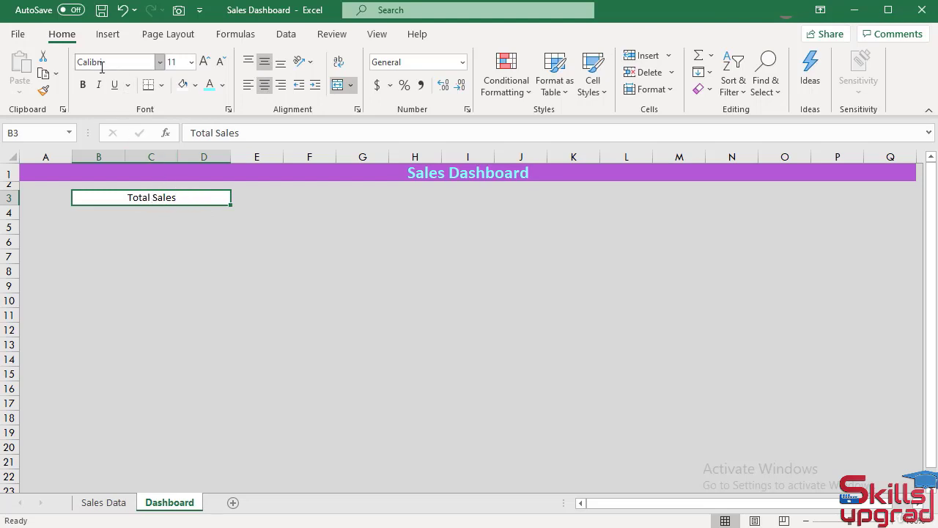
Step: Color the Total Sales header text with a dark gray theme tint and make row 3 slightly taller
{"action": "left_click", "coordinate": [223, 85]}
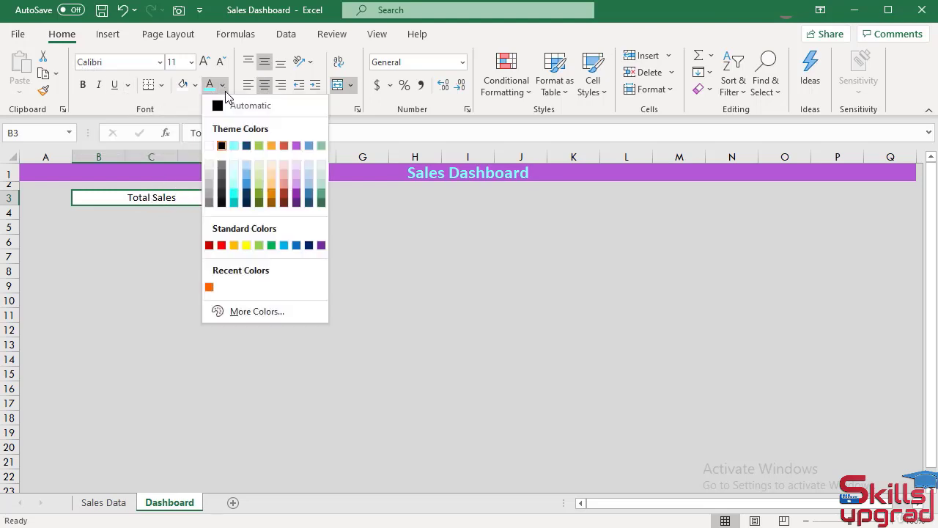
{"action": "left_click", "coordinate": [221, 185]}
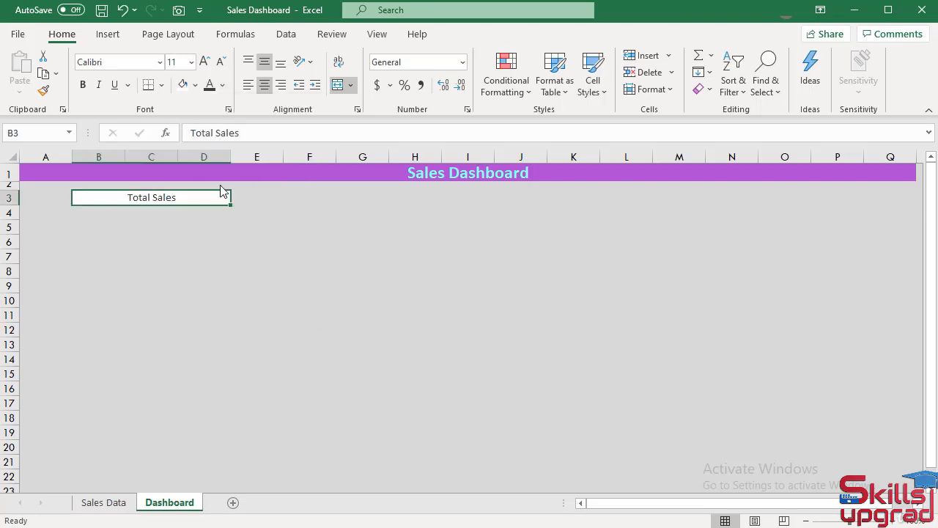
{"action": "left_click_drag", "start_coordinate": [10, 205], "coordinate": [8, 209]}
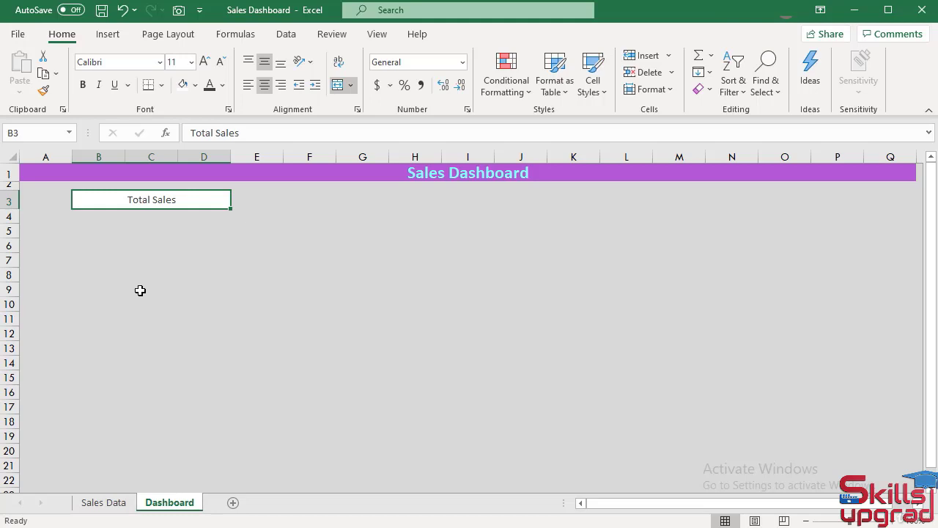
Step: Insert a text box about 1.2" high and 2.23" wide below the Total Sales header, spanning columns B to D
{"action": "left_click", "coordinate": [107, 35]}
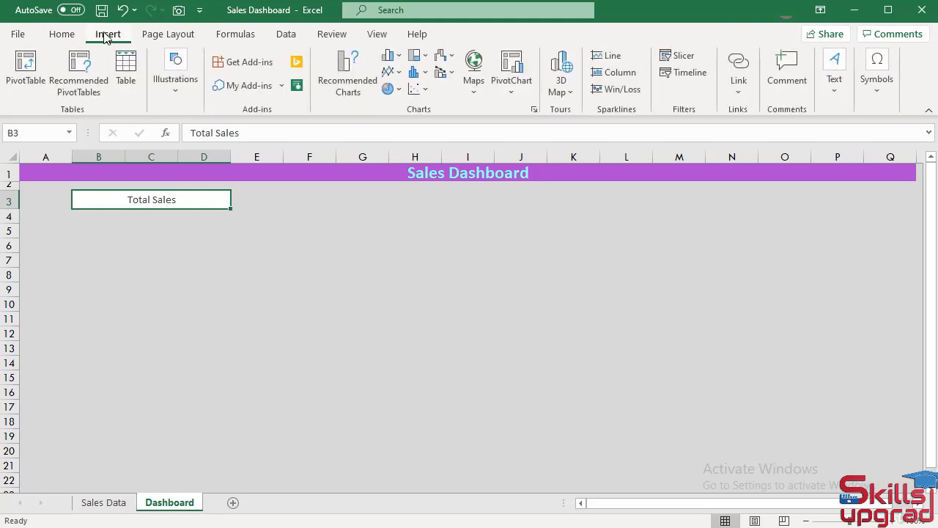
{"action": "left_click", "coordinate": [834, 93]}
{"action": "left_click", "coordinate": [767, 140]}
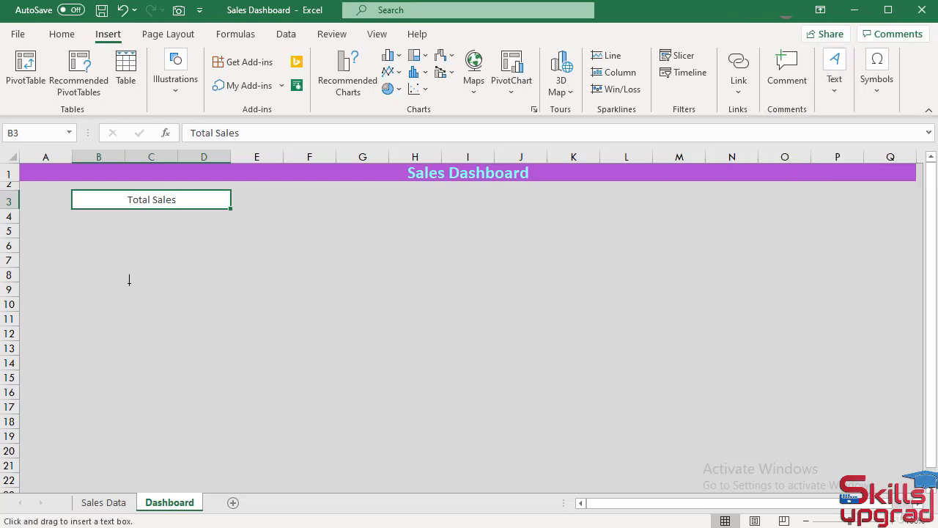
{"action": "left_click_drag", "start_coordinate": [72, 223], "coordinate": [228, 308]}
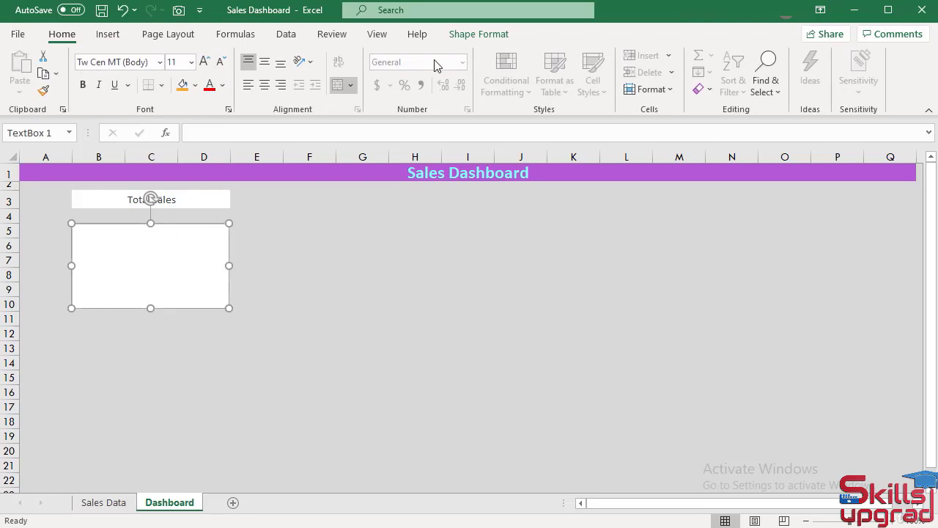
Step: Remove the outline from the text box under the Total Sales header
{"action": "left_click", "coordinate": [460, 36]}
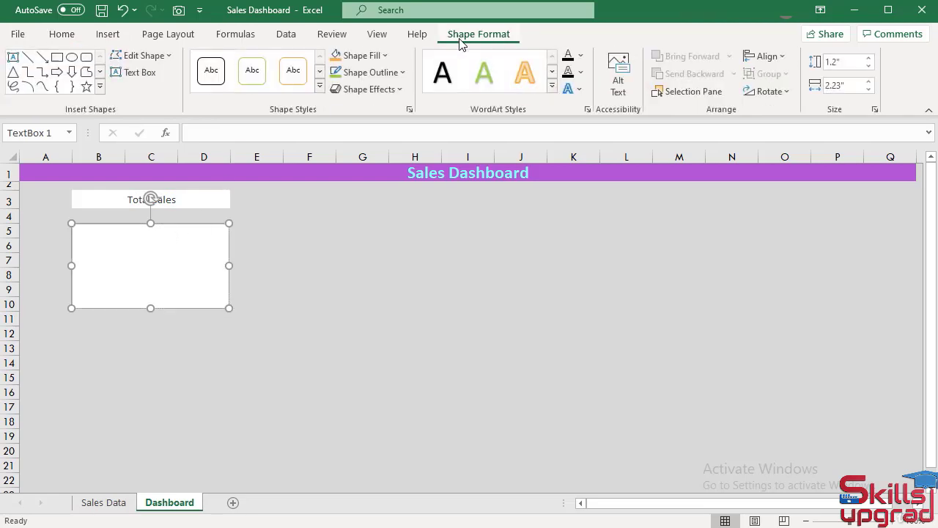
{"action": "left_click", "coordinate": [406, 71]}
{"action": "left_click", "coordinate": [343, 298]}
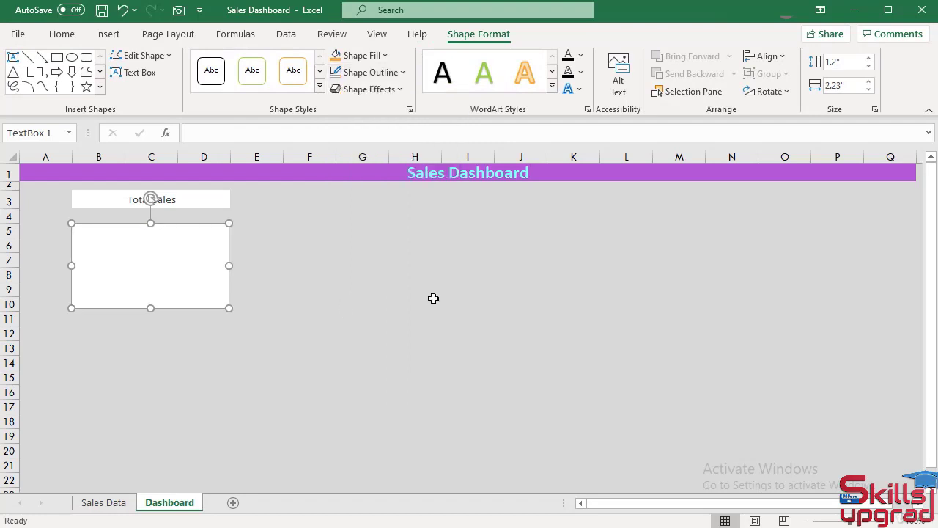
{"action": "left_click", "coordinate": [437, 293]}
Step: Move the text box up directly beneath the Total Sales header and set its height to 1.17"
{"action": "left_click", "coordinate": [190, 226]}
{"action": "left_click_drag", "start_coordinate": [194, 223], "coordinate": [193, 209]}
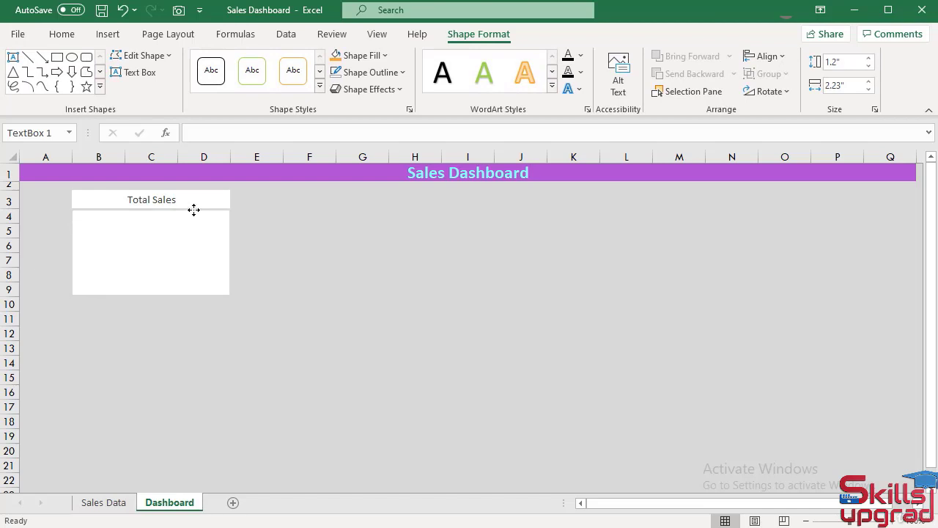
{"action": "left_click_drag", "start_coordinate": [193, 210], "coordinate": [194, 210]}
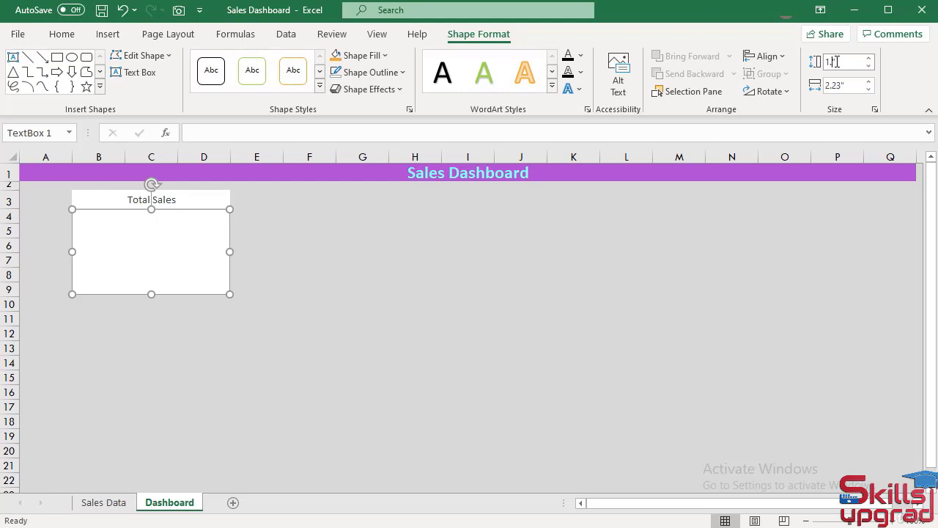
{"action": "key", "text": "Return"}
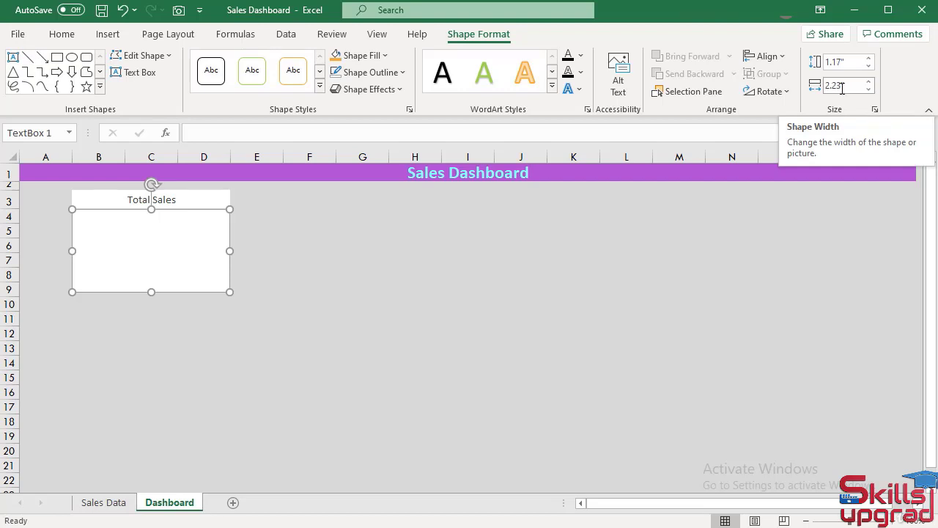
{"action": "left_click", "coordinate": [181, 321]}
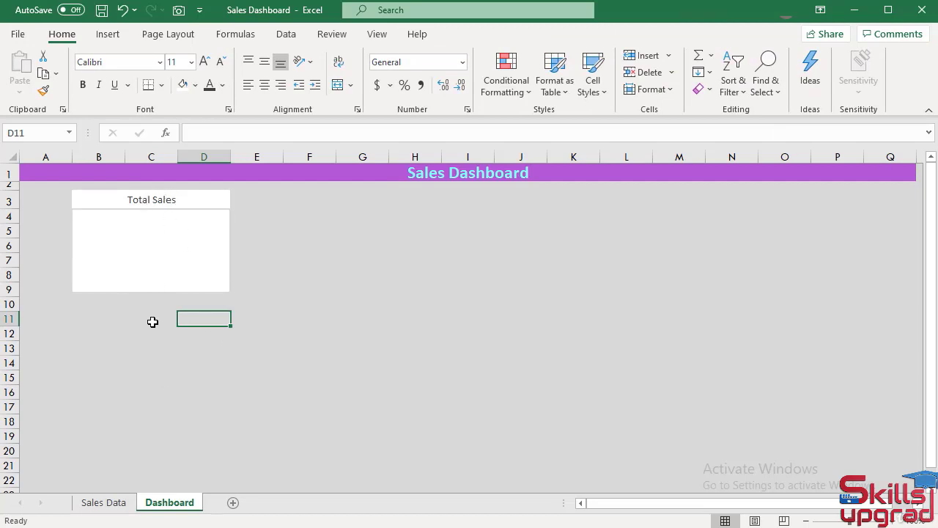
Step: Copy the Total Sales header's formatting onto B10:D10 with Format Painter to create a second header cell
{"action": "left_click", "coordinate": [162, 201]}
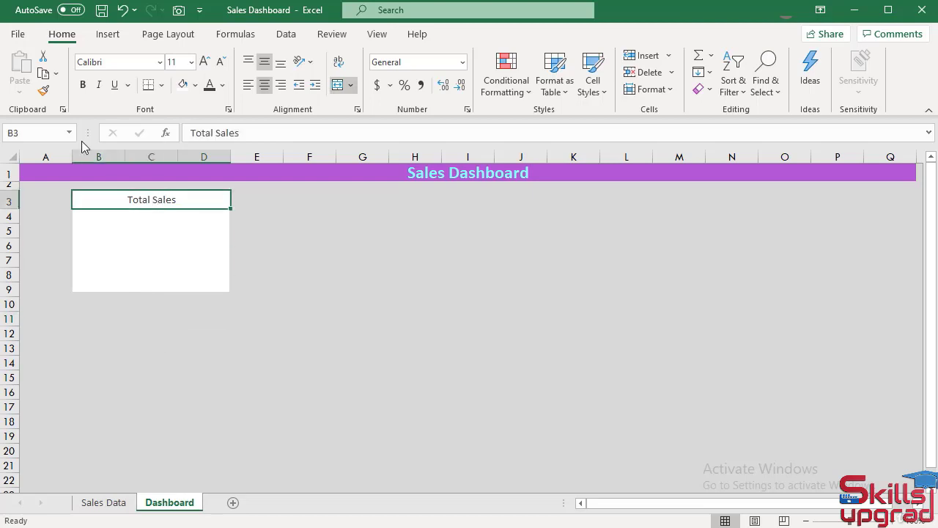
{"action": "left_click", "coordinate": [44, 91]}
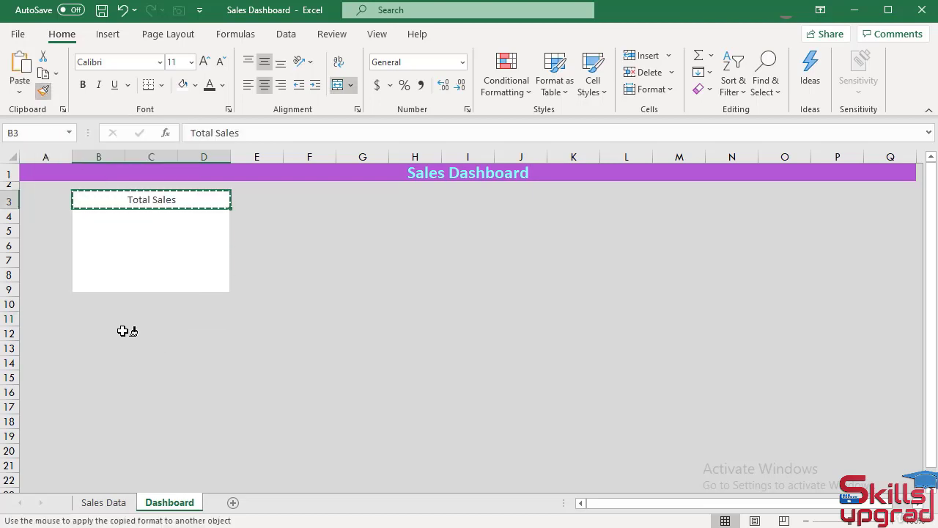
{"action": "left_click", "coordinate": [86, 309]}
{"action": "left_click_drag", "start_coordinate": [86, 309], "coordinate": [193, 304]}
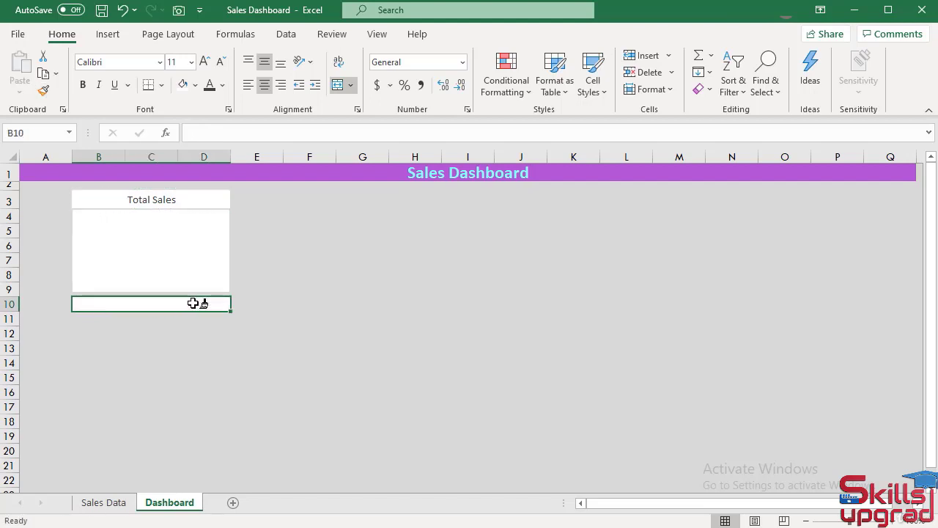
Step: Increase the height of row 9 to widen the gap between the cards, and make header row 10 slightly taller
{"action": "left_click_drag", "start_coordinate": [9, 296], "coordinate": [13, 302]}
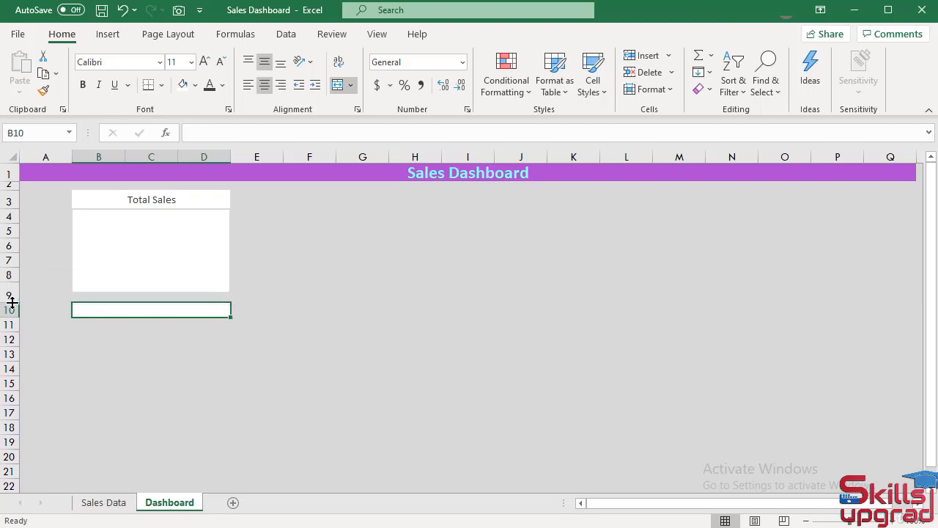
{"action": "left_click", "coordinate": [204, 367]}
{"action": "left_click", "coordinate": [124, 311]}
{"action": "left_click_drag", "start_coordinate": [7, 317], "coordinate": [10, 318]}
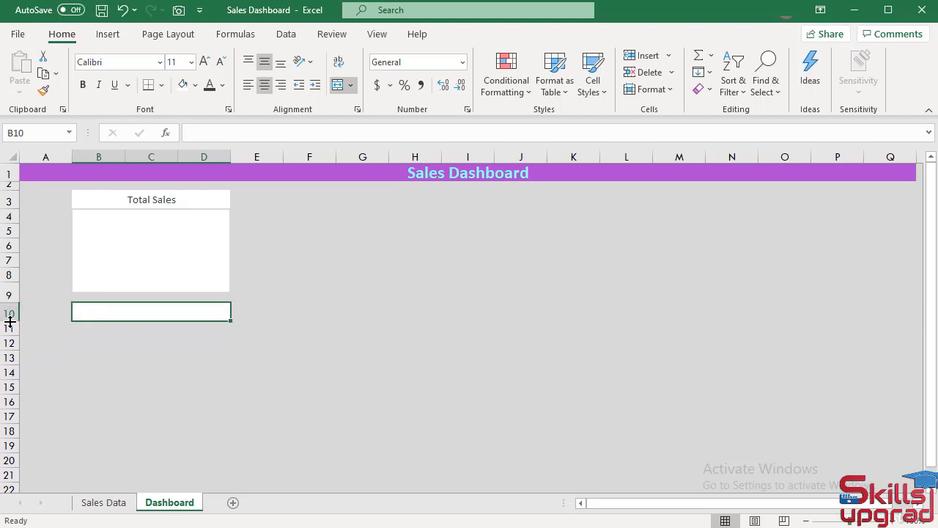
Step: Duplicate the Total Sales text box and place the copy directly beneath the header cell in row 10
{"action": "left_click", "coordinate": [211, 247]}
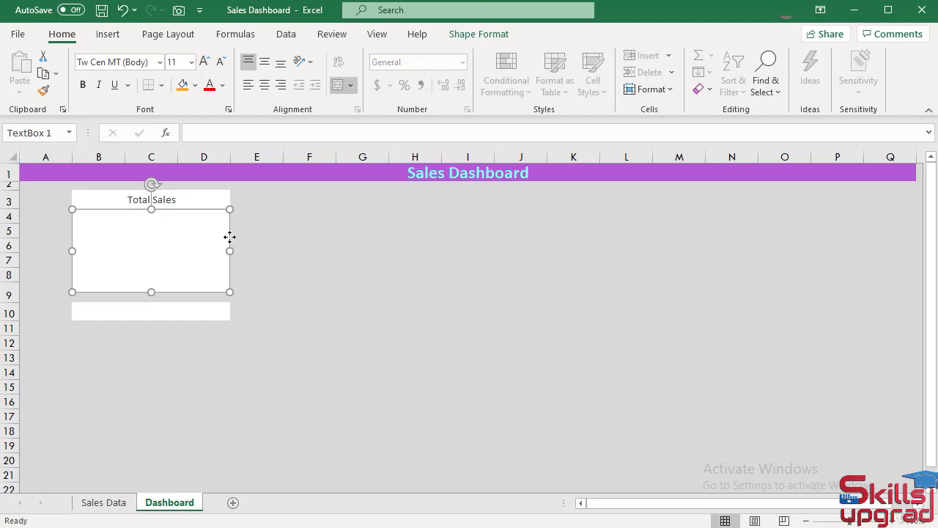
{"action": "key", "text": "ctrl+c"}
{"action": "key", "text": "ctrl+v"}
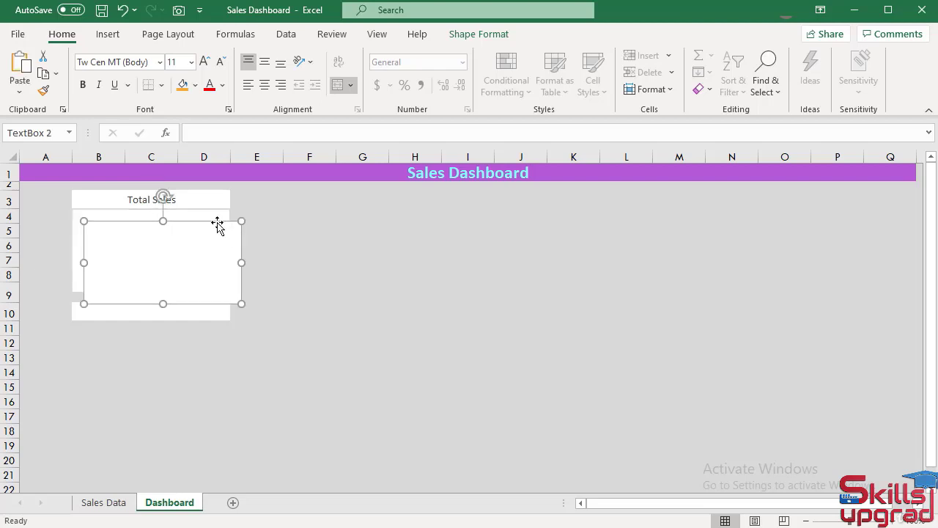
{"action": "left_click_drag", "start_coordinate": [217, 226], "coordinate": [205, 322]}
{"action": "left_click", "coordinate": [273, 342]}
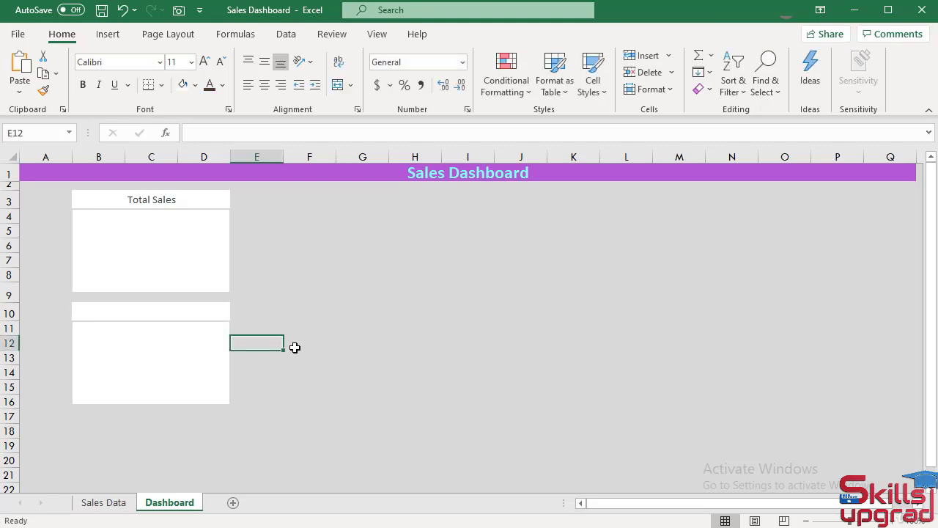
Step: Copy the B10 header's formatting onto B17:D17 with Format Painter and increase row 16's height as a gap
{"action": "left_click", "coordinate": [160, 311]}
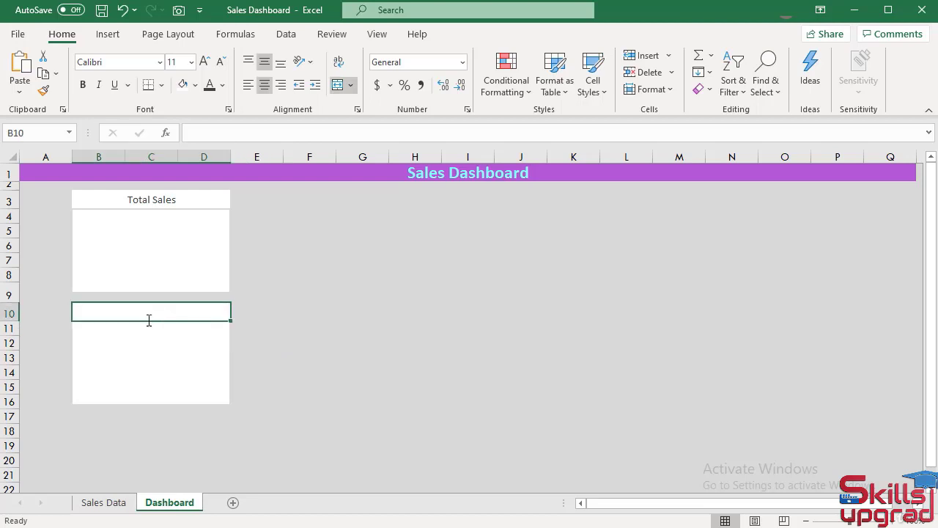
{"action": "left_click", "coordinate": [44, 90]}
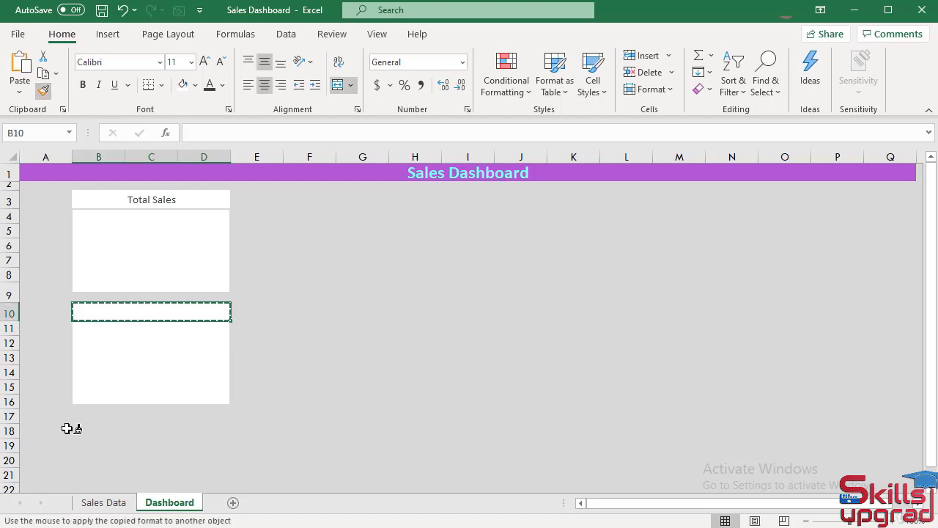
{"action": "left_click_drag", "start_coordinate": [83, 422], "coordinate": [192, 417]}
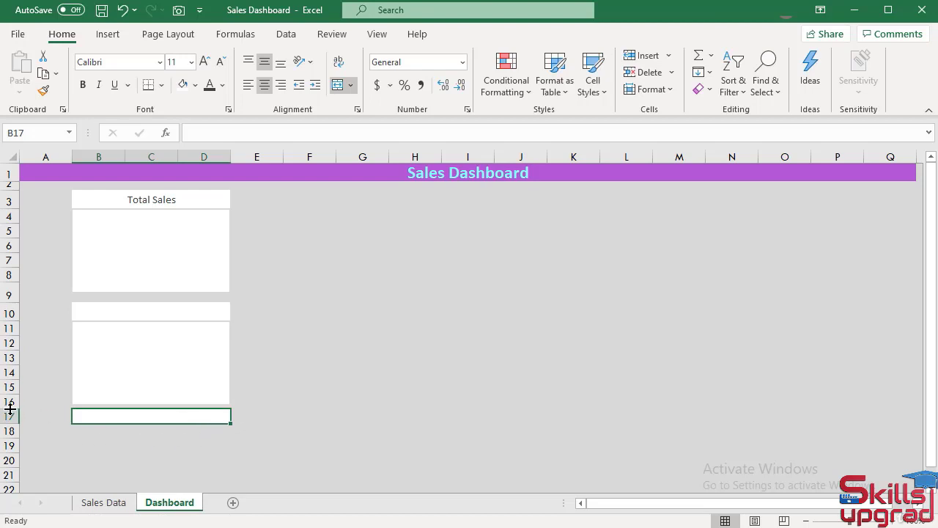
{"action": "left_click_drag", "start_coordinate": [9, 405], "coordinate": [12, 414]}
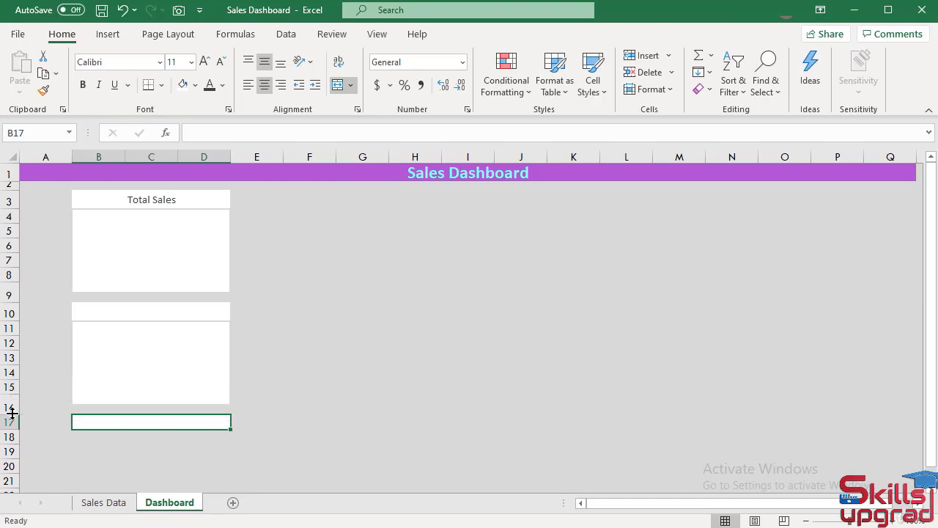
Step: Duplicate the second text box and place the copy directly beneath the header cell in row 17
{"action": "left_click", "coordinate": [220, 356]}
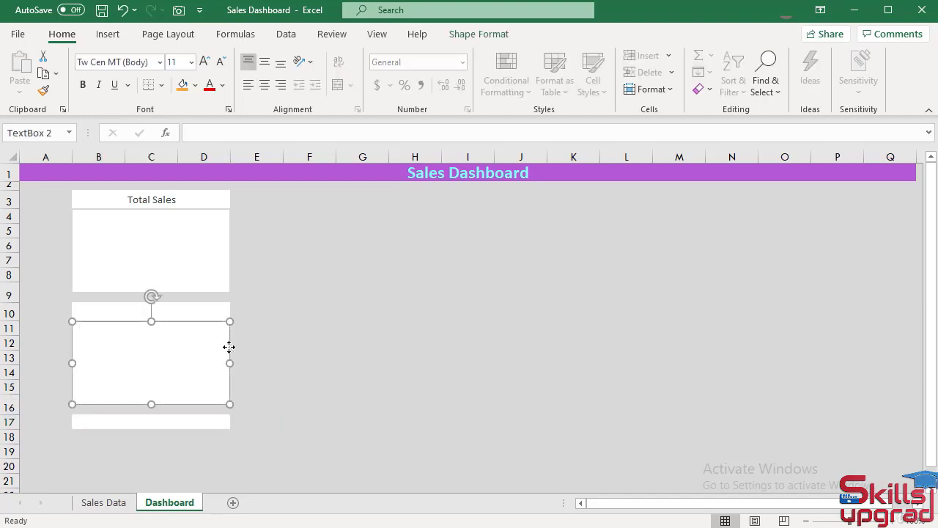
{"action": "key", "text": "ctrl+c"}
{"action": "key", "text": "ctrl+v"}
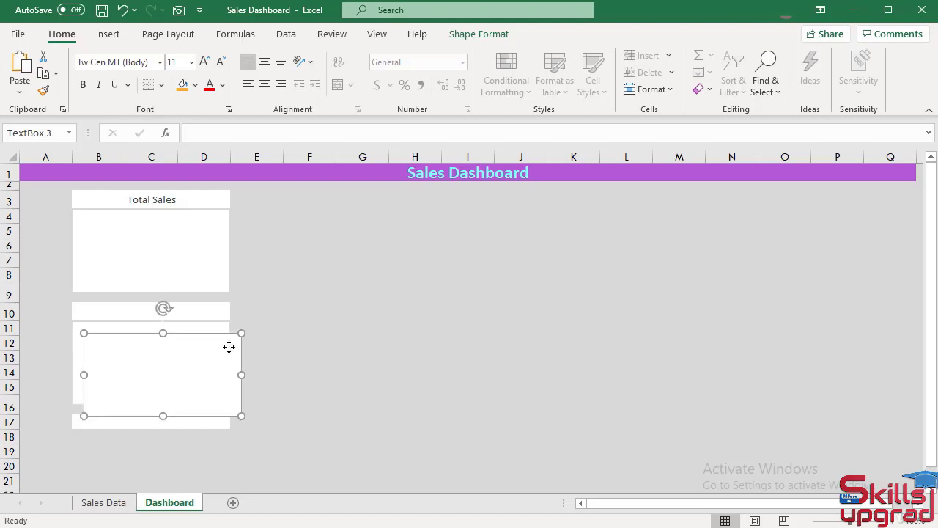
{"action": "left_click_drag", "start_coordinate": [224, 335], "coordinate": [211, 429]}
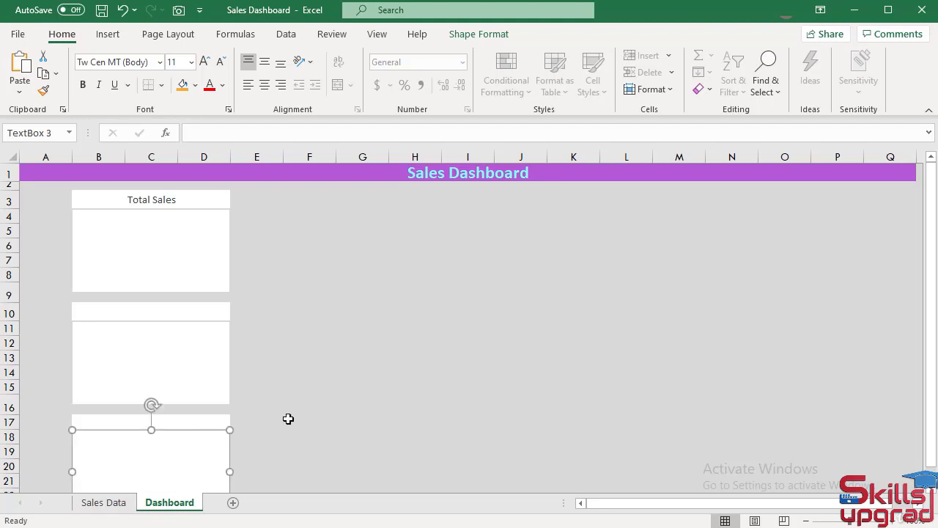
{"action": "left_click", "coordinate": [396, 403]}
Step: Copy the B17 header's formatting onto B24:D24 with Format Painter to create a fourth header cell
{"action": "scroll", "coordinate": [407, 416], "scroll_direction": "down", "scroll_amount": 2}
{"action": "scroll", "coordinate": [407, 416], "scroll_direction": "down", "scroll_amount": 2}
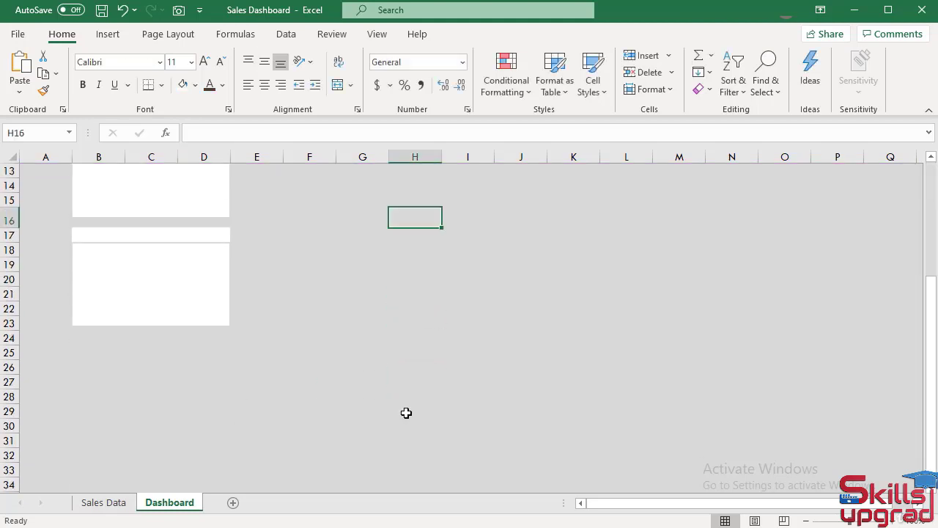
{"action": "left_click", "coordinate": [159, 236]}
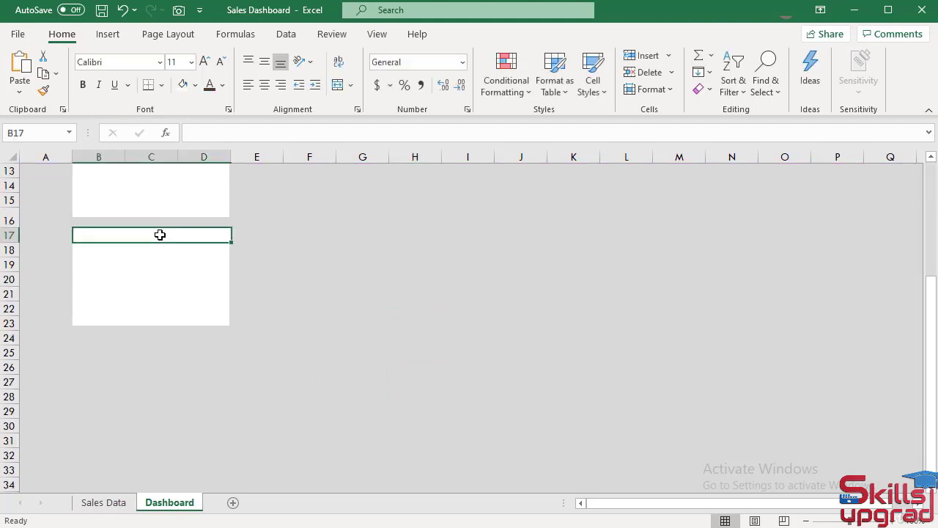
{"action": "left_click", "coordinate": [42, 91]}
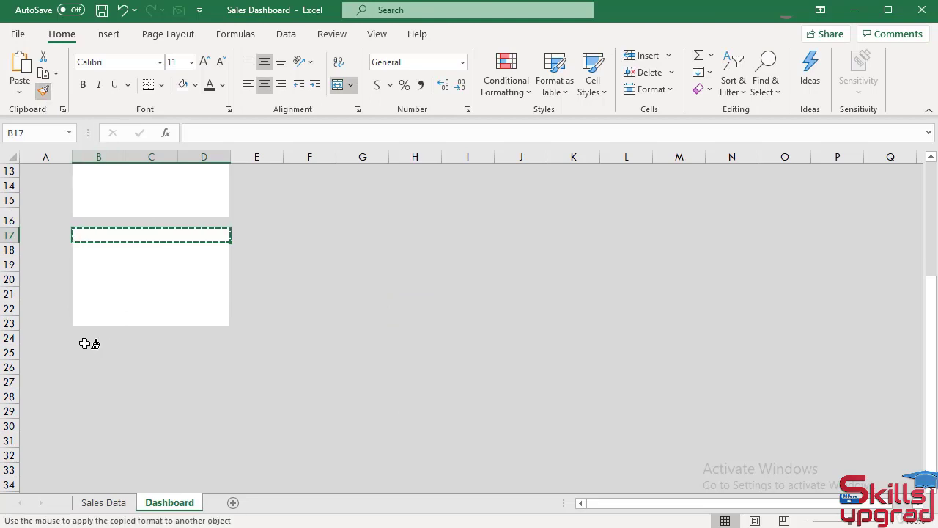
{"action": "left_click_drag", "start_coordinate": [80, 342], "coordinate": [205, 338]}
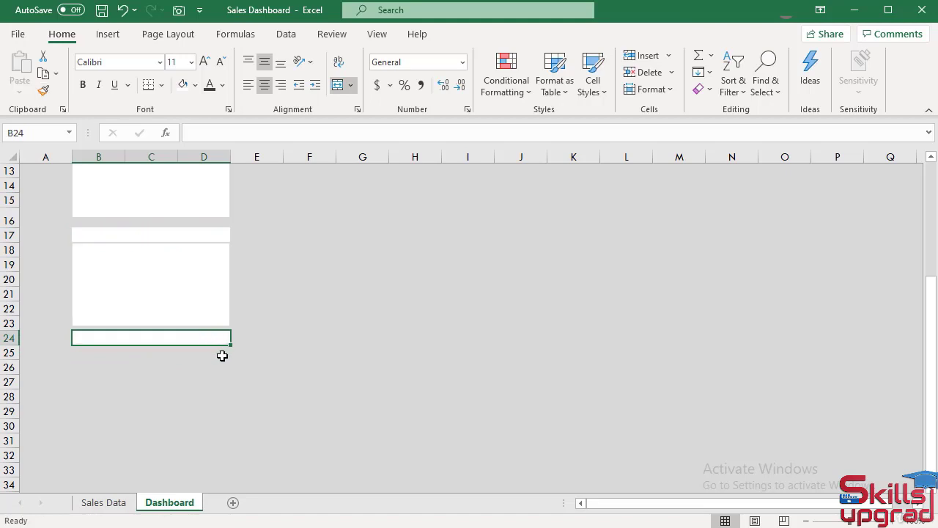
Step: Duplicate the third text box and place the copy directly beneath the header cell in row 24
{"action": "left_click", "coordinate": [228, 274]}
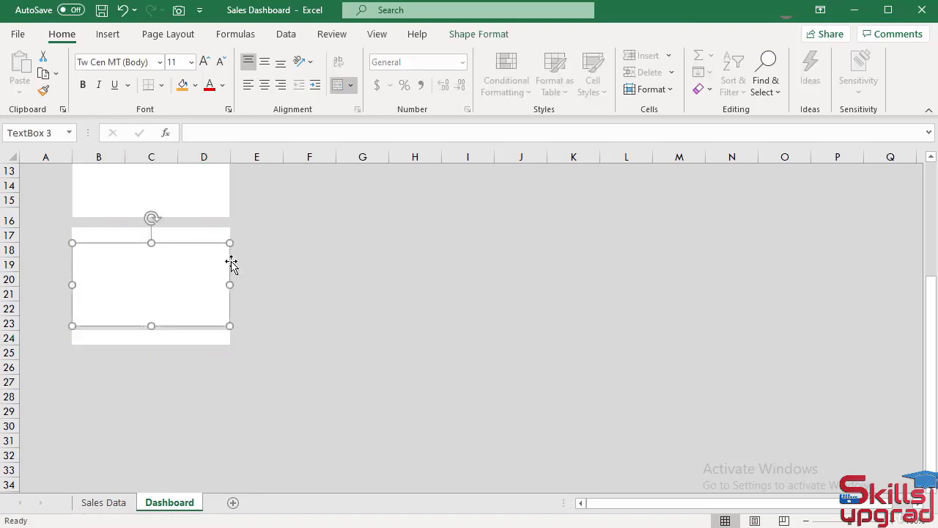
{"action": "key", "text": "ctrl+c"}
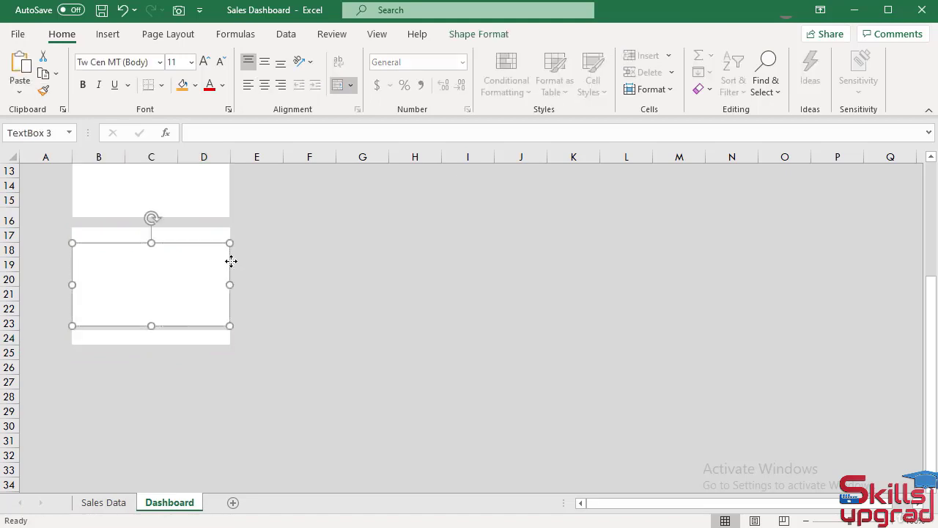
{"action": "key", "text": "ctrl+v"}
{"action": "left_click_drag", "start_coordinate": [231, 256], "coordinate": [219, 348]}
{"action": "left_click", "coordinate": [298, 350]}
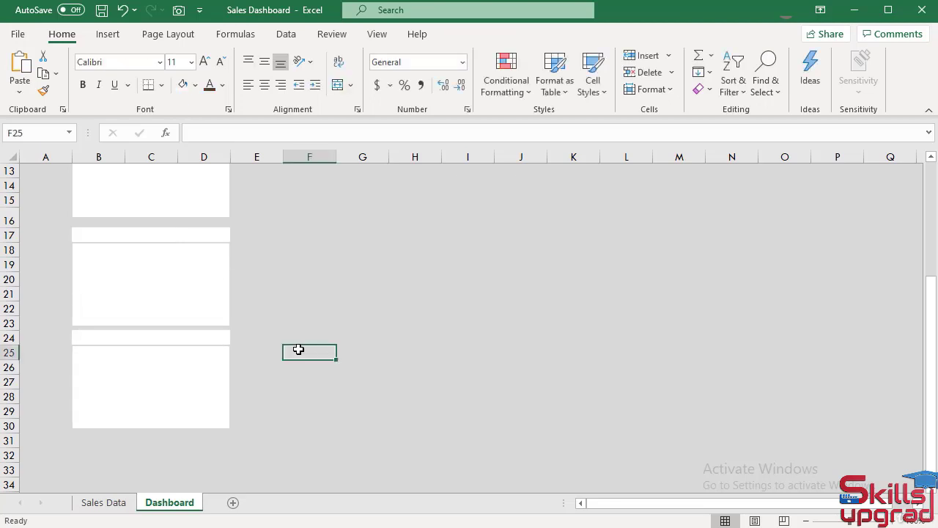
Step: Increase row 24's height slightly for the header and row 23's height as a gap above the fourth card
{"action": "left_click_drag", "start_coordinate": [9, 359], "coordinate": [8, 347]}
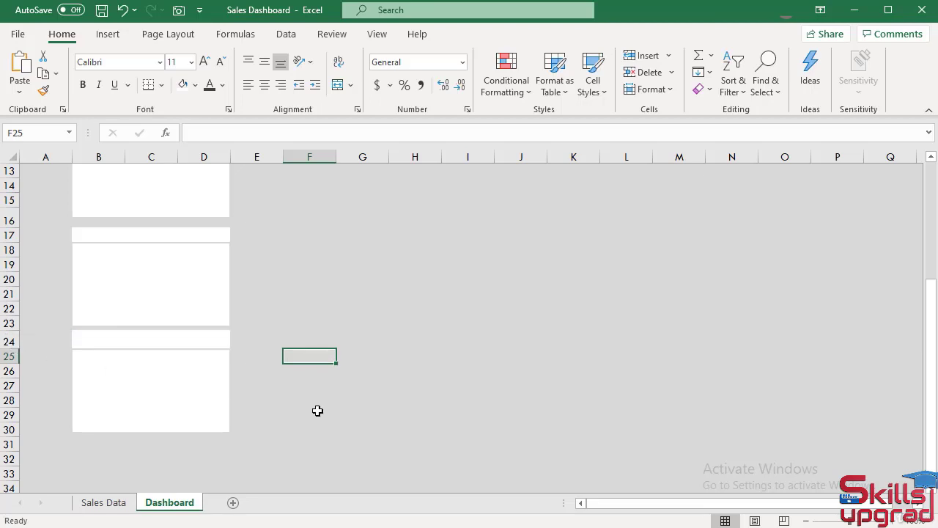
{"action": "left_click_drag", "start_coordinate": [11, 330], "coordinate": [12, 336]}
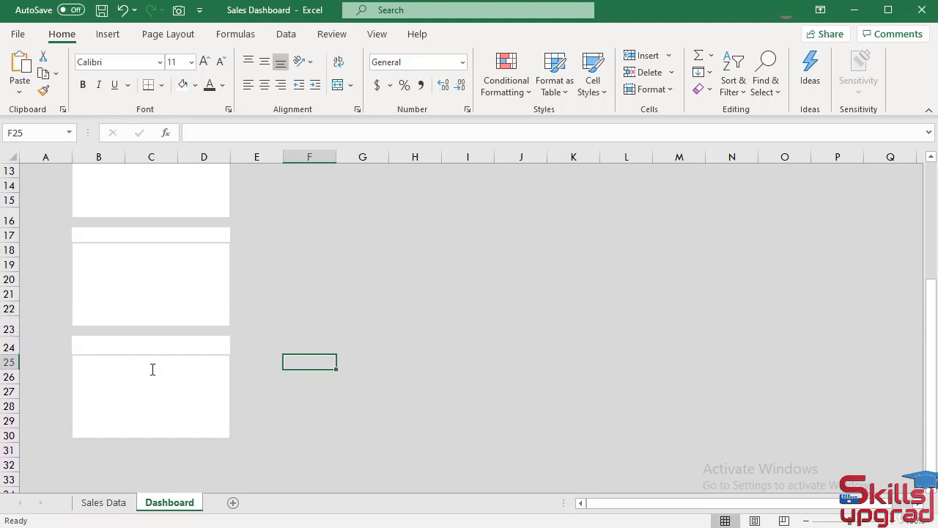
{"action": "left_click", "coordinate": [288, 396]}
Step: Copy the B3 header's formatting onto N3:P3 and the B10 header's formatting onto N10:P10 with Format Painter
{"action": "scroll", "coordinate": [285, 402], "scroll_direction": "up", "scroll_amount": 4}
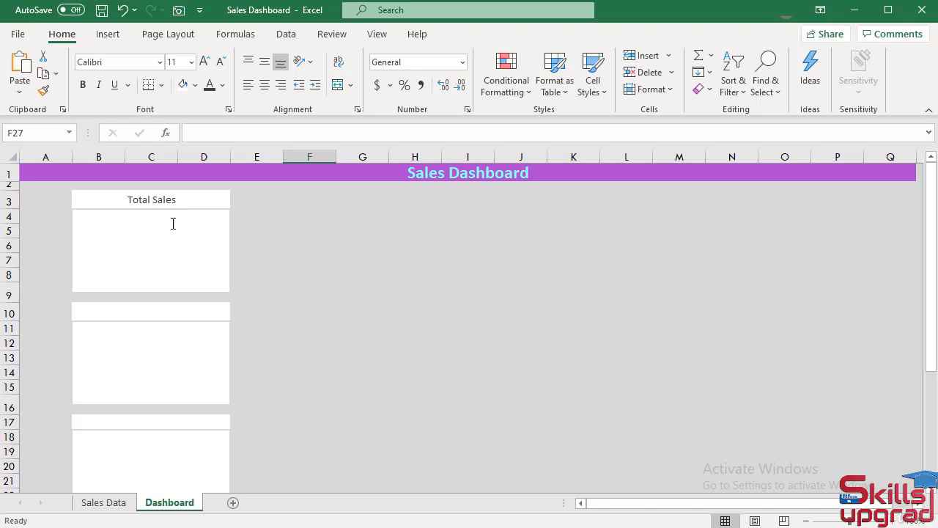
{"action": "left_click", "coordinate": [159, 201]}
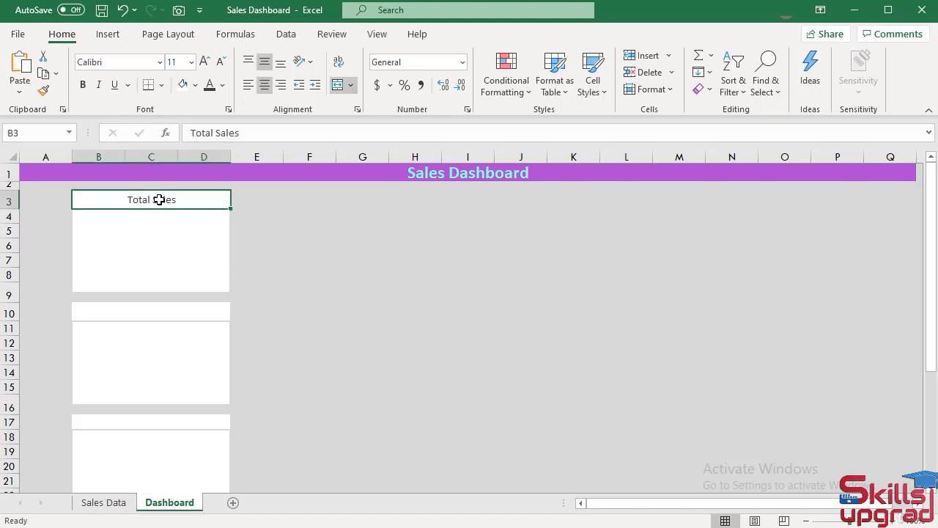
{"action": "left_click", "coordinate": [44, 91]}
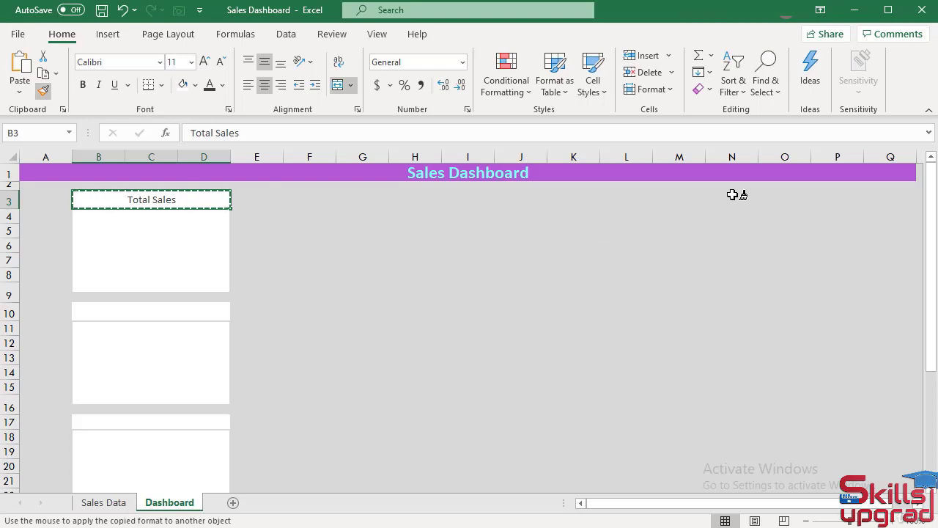
{"action": "left_click_drag", "start_coordinate": [732, 194], "coordinate": [816, 192]}
{"action": "left_click", "coordinate": [200, 313]}
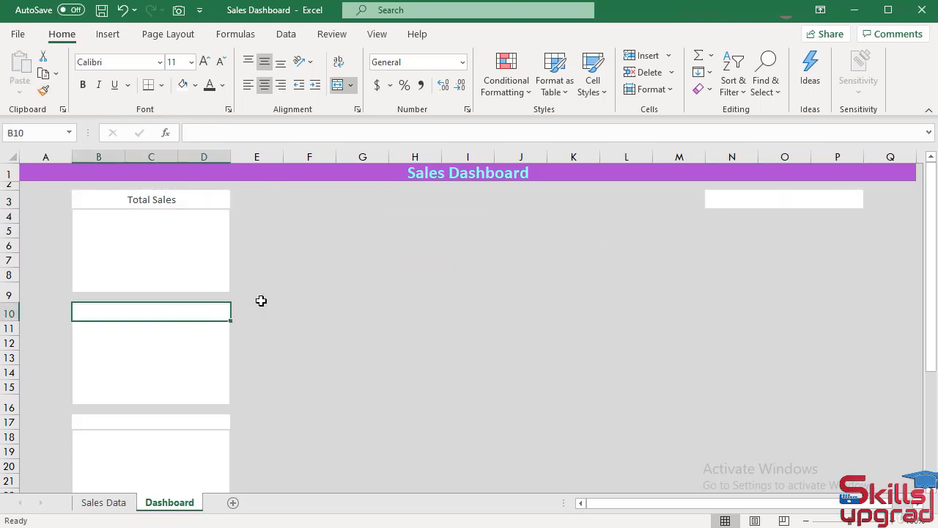
{"action": "left_click", "coordinate": [43, 91]}
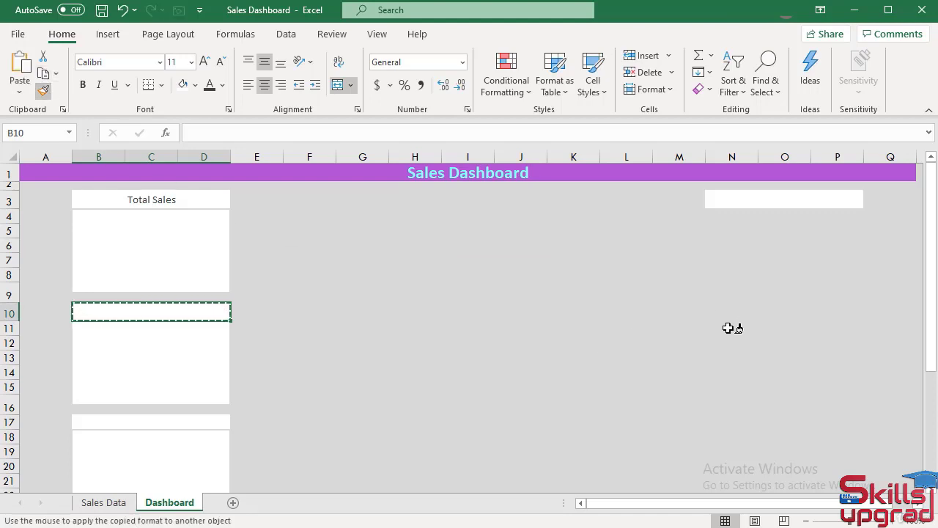
{"action": "left_click_drag", "start_coordinate": [724, 318], "coordinate": [817, 312]}
Step: Increase row 17's height slightly and copy the B17 header's formatting onto N17:P17 with Format Painter
{"action": "scroll", "coordinate": [814, 369], "scroll_direction": "down", "scroll_amount": 3}
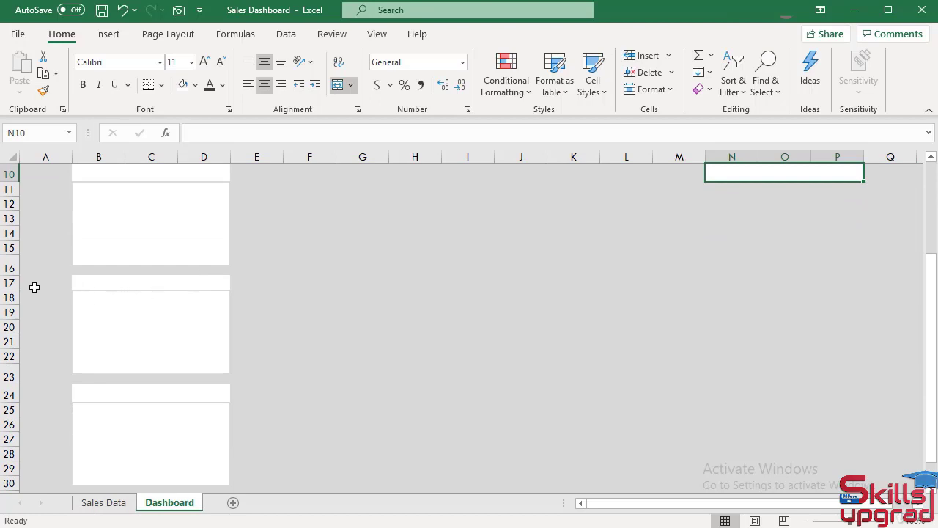
{"action": "left_click_drag", "start_coordinate": [10, 290], "coordinate": [10, 294]}
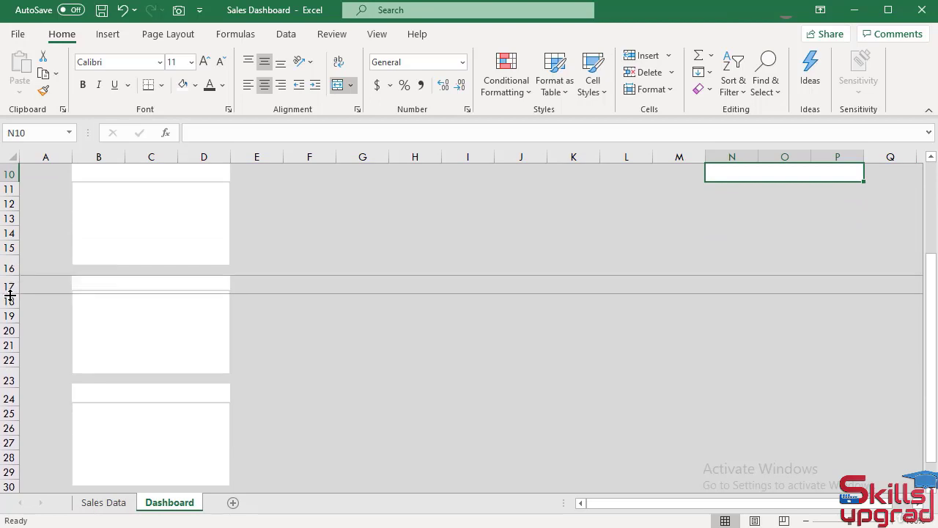
{"action": "left_click", "coordinate": [154, 289]}
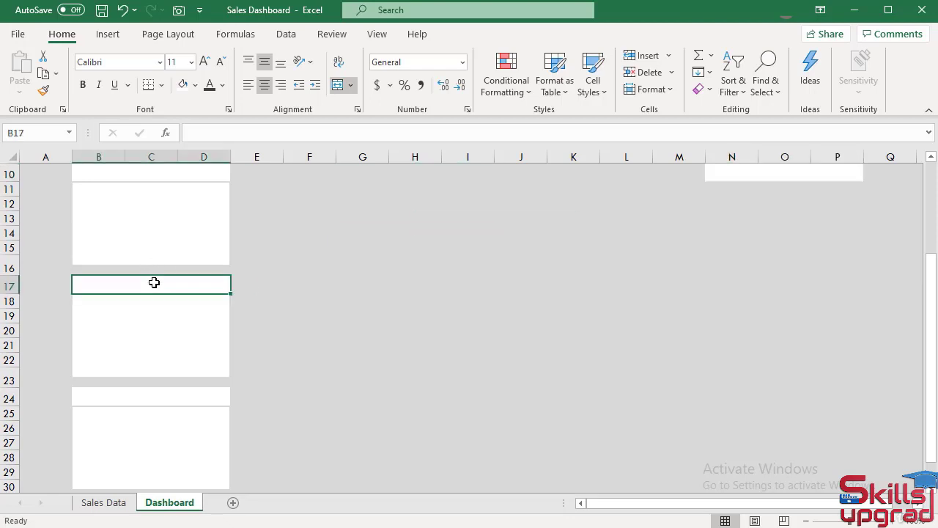
{"action": "left_click", "coordinate": [43, 90]}
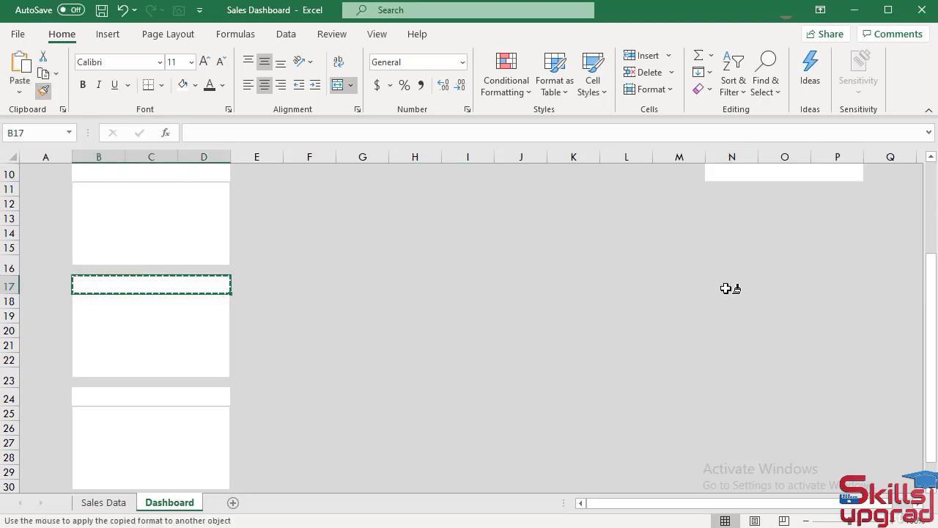
{"action": "left_click_drag", "start_coordinate": [722, 288], "coordinate": [817, 286]}
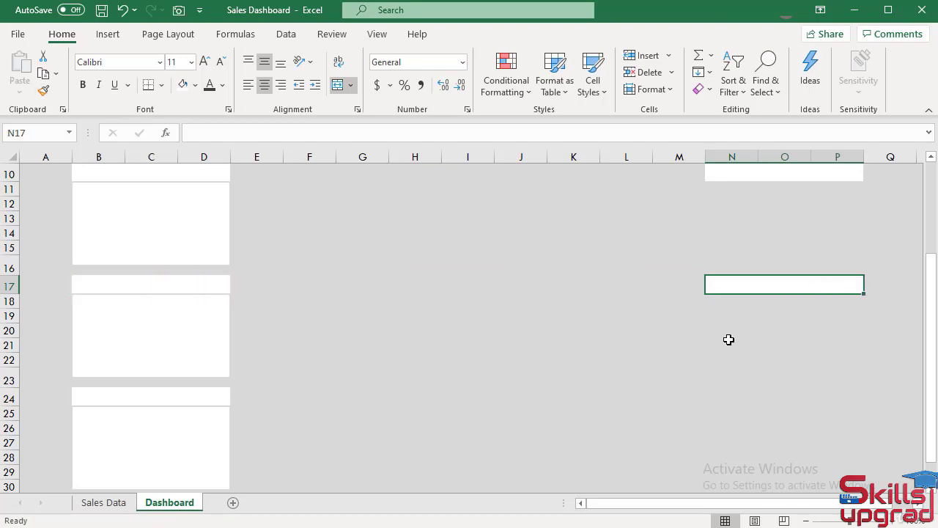
Step: Copy the B24 header's formatting onto N24:P24 with Format Painter
{"action": "scroll", "coordinate": [728, 339], "scroll_direction": "down", "scroll_amount": 2}
{"action": "left_click", "coordinate": [207, 310]}
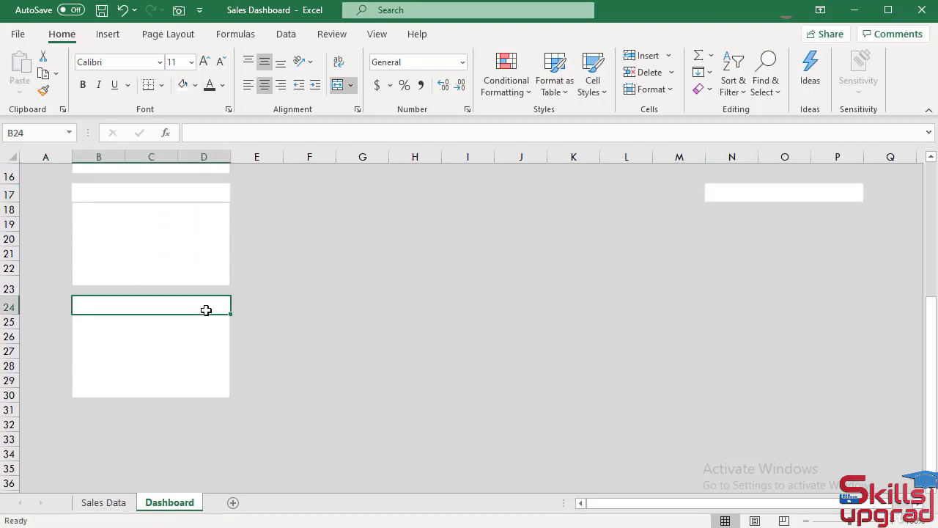
{"action": "left_click", "coordinate": [39, 96]}
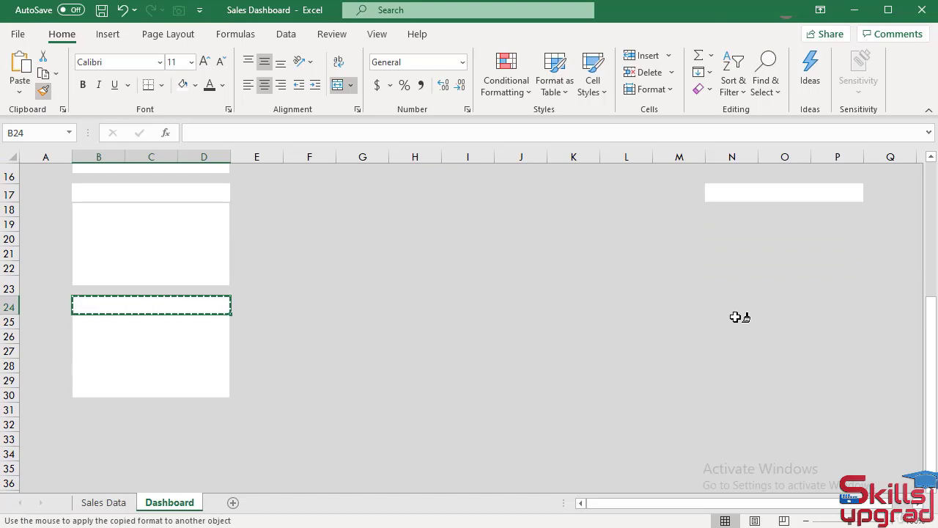
{"action": "left_click_drag", "start_coordinate": [724, 301], "coordinate": [828, 301]}
Step: Duplicate the four text boxes in columns B:D together and place the copies beneath the header cells in columns N:P
{"action": "scroll", "coordinate": [750, 340], "scroll_direction": "up", "scroll_amount": 5}
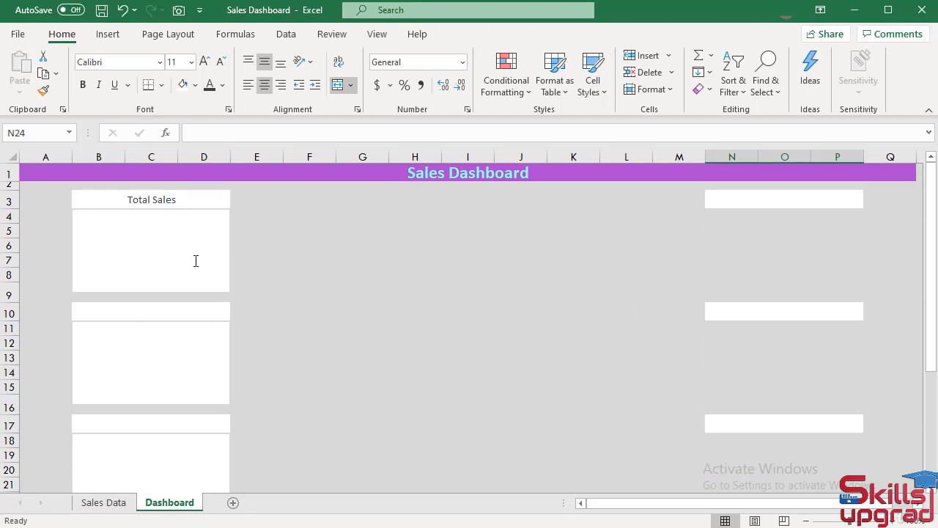
{"action": "left_click", "coordinate": [196, 261]}
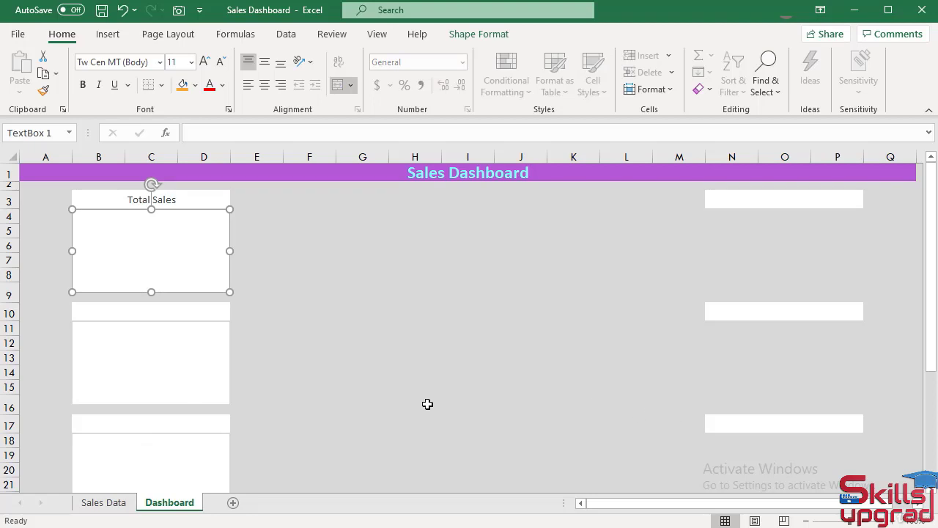
{"action": "left_click", "coordinate": [228, 352], "text": "ctrl"}
{"action": "scroll", "coordinate": [258, 411], "scroll_direction": "down", "scroll_amount": 1}
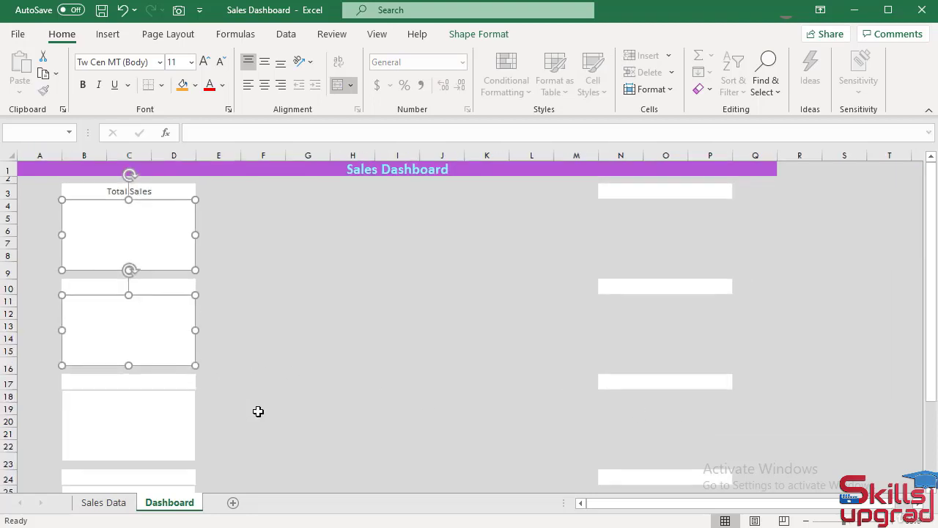
{"action": "scroll", "coordinate": [258, 411], "scroll_direction": "down", "scroll_amount": 2}
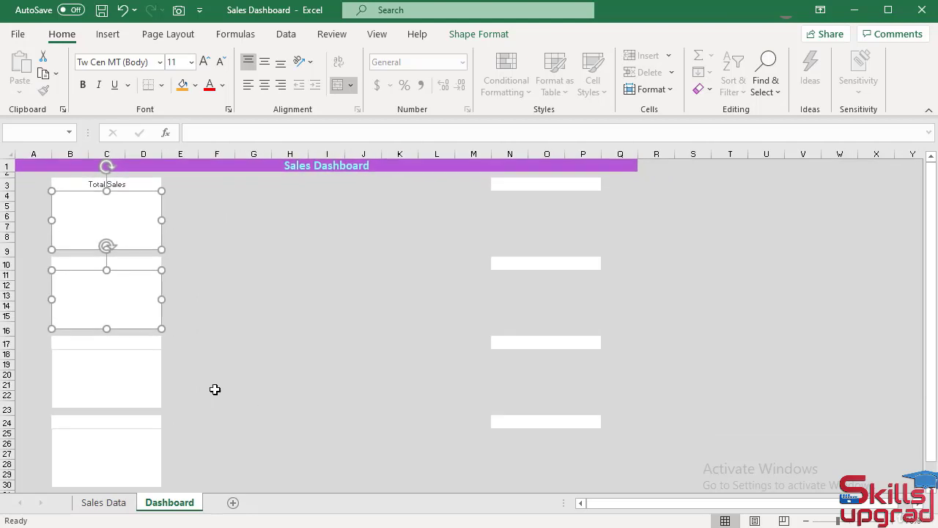
{"action": "left_click", "coordinate": [161, 370], "text": "ctrl"}
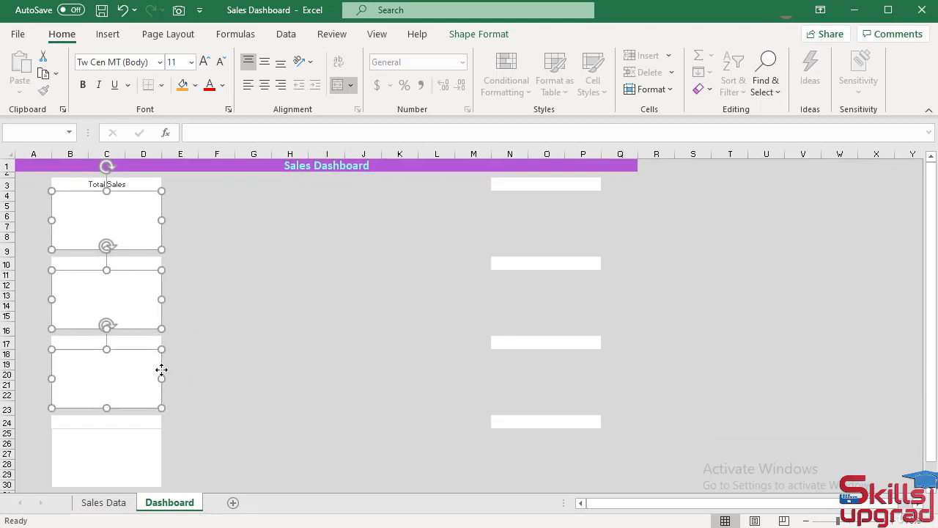
{"action": "left_click", "coordinate": [156, 449], "text": "ctrl"}
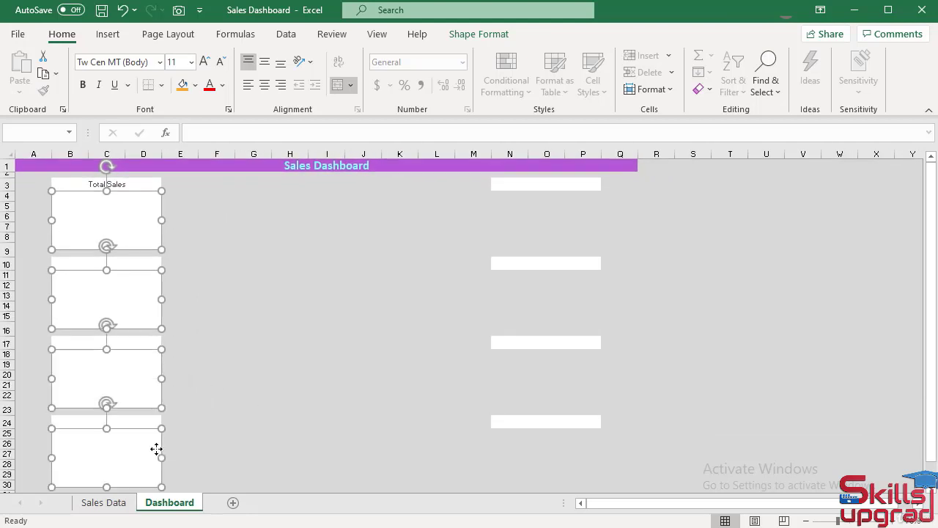
{"action": "key", "text": "ctrl+c"}
{"action": "key", "text": "ctrl+v"}
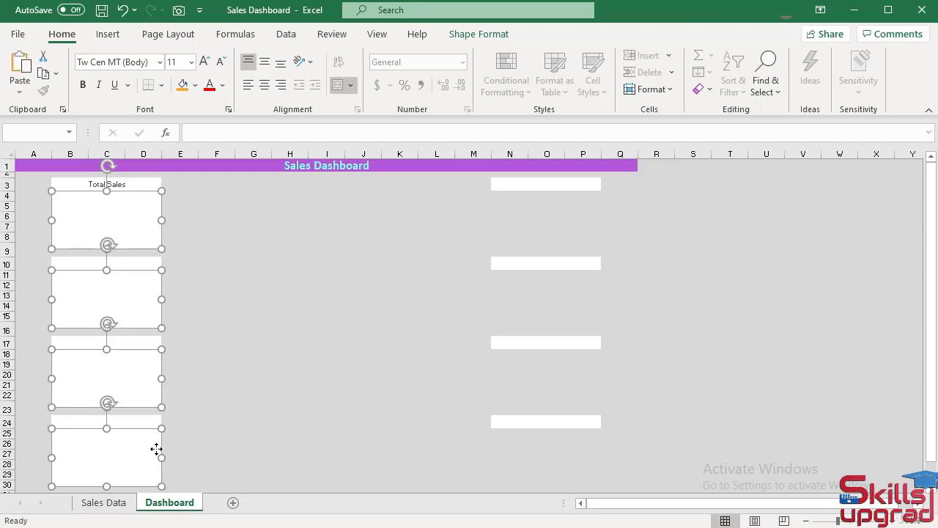
{"action": "key", "text": "ctrl+v"}
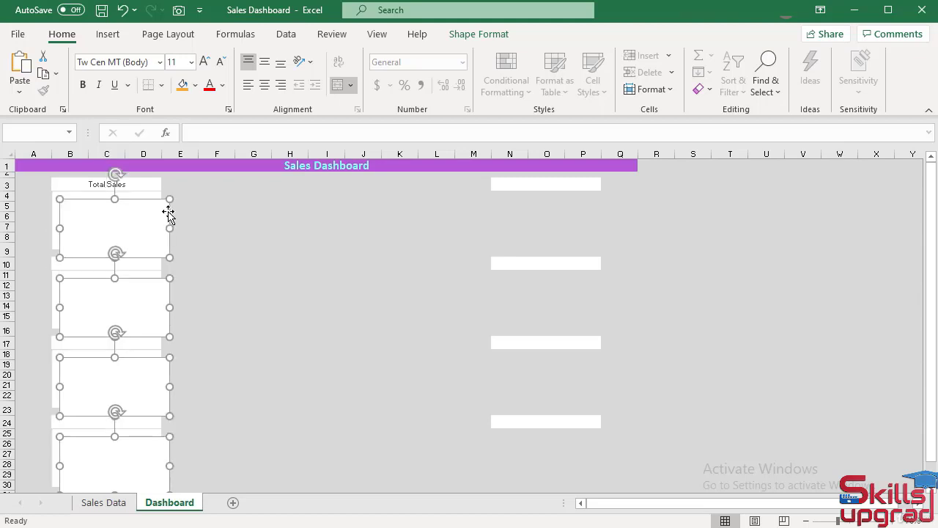
{"action": "left_click_drag", "start_coordinate": [172, 210], "coordinate": [553, 212]}
{"action": "left_click_drag", "start_coordinate": [607, 212], "coordinate": [601, 205]}
{"action": "left_click", "coordinate": [693, 285]}
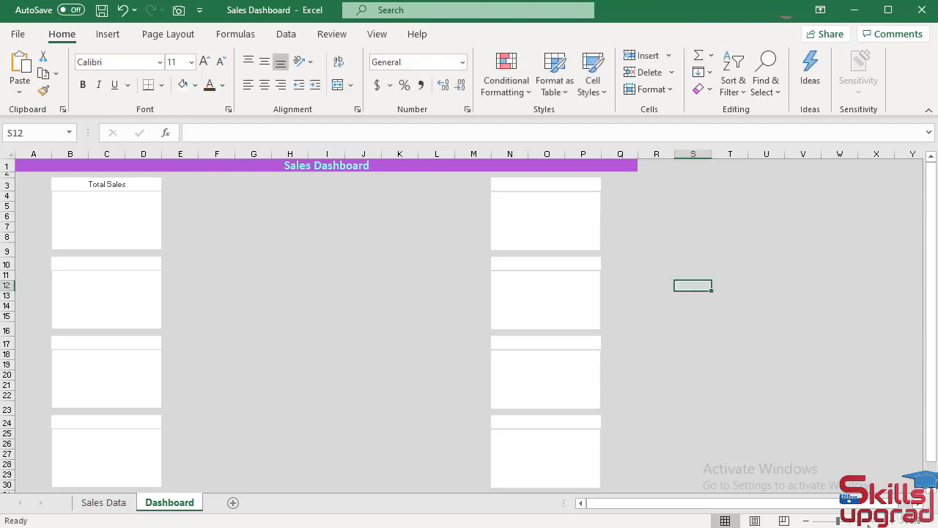
{"action": "left_click", "coordinate": [896, 520]}
{"action": "left_click", "coordinate": [896, 520]}
{"action": "left_click", "coordinate": [895, 520]}
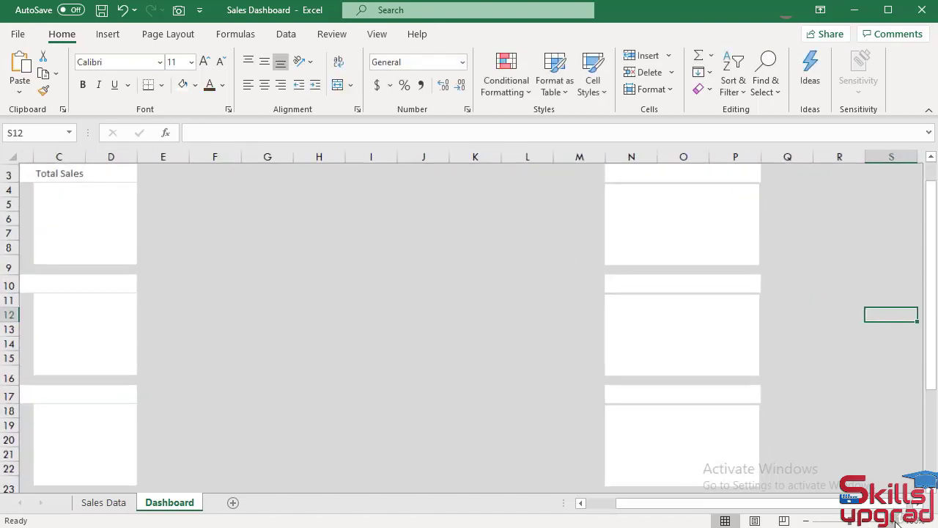
{"action": "left_click_drag", "start_coordinate": [746, 504], "coordinate": [663, 497]}
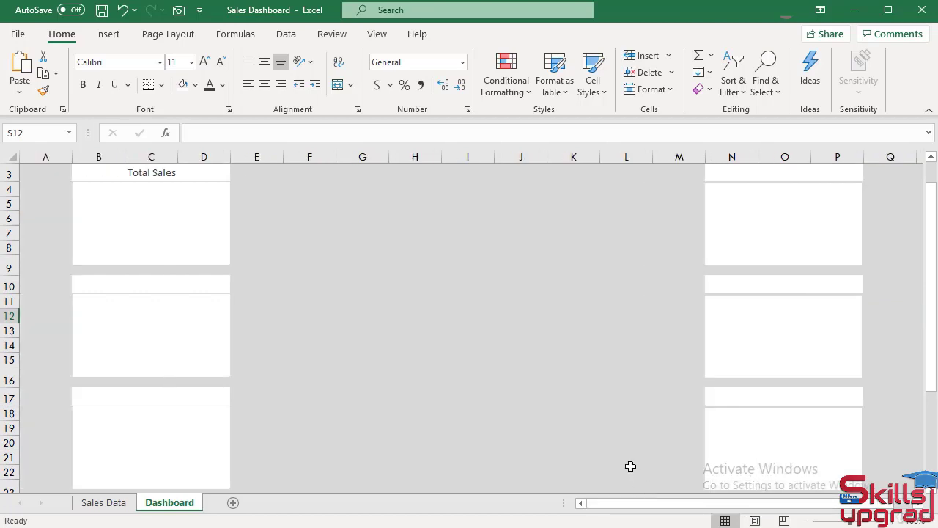
{"action": "scroll", "coordinate": [601, 444], "scroll_direction": "up", "scroll_amount": 1}
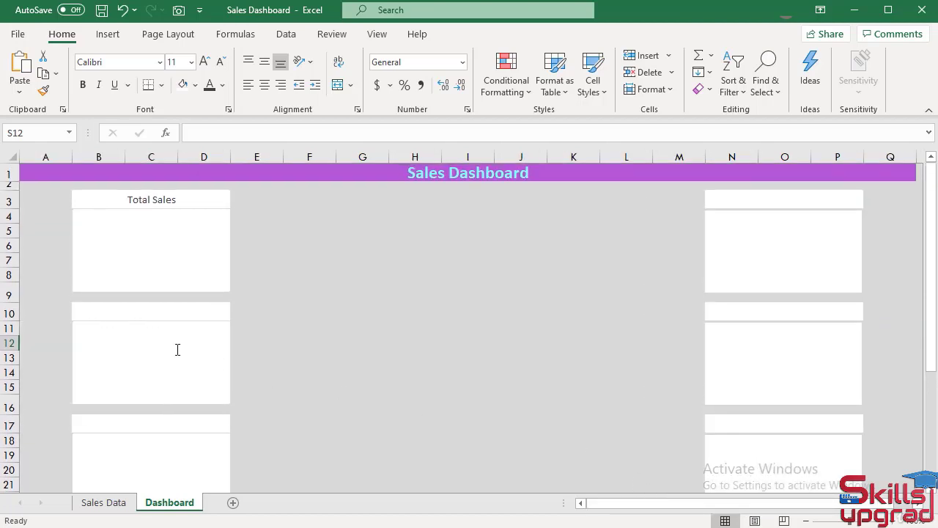
{"action": "left_click", "coordinate": [162, 313]}
{"action": "left_click", "coordinate": [162, 425]}
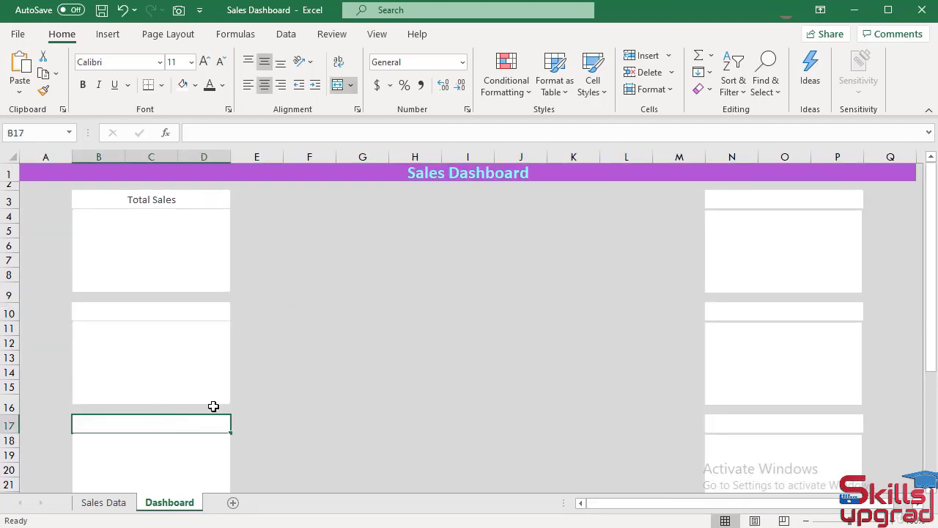
{"action": "left_click", "coordinate": [389, 389]}
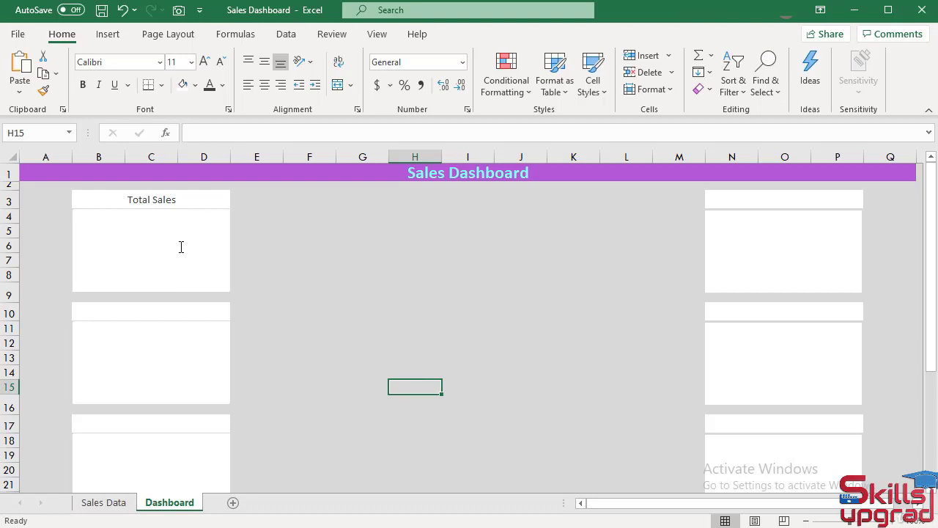
Step: Select the four text boxes in columns B:D together and nudge them slightly left to align with their header cells
{"action": "left_click", "coordinate": [228, 233]}
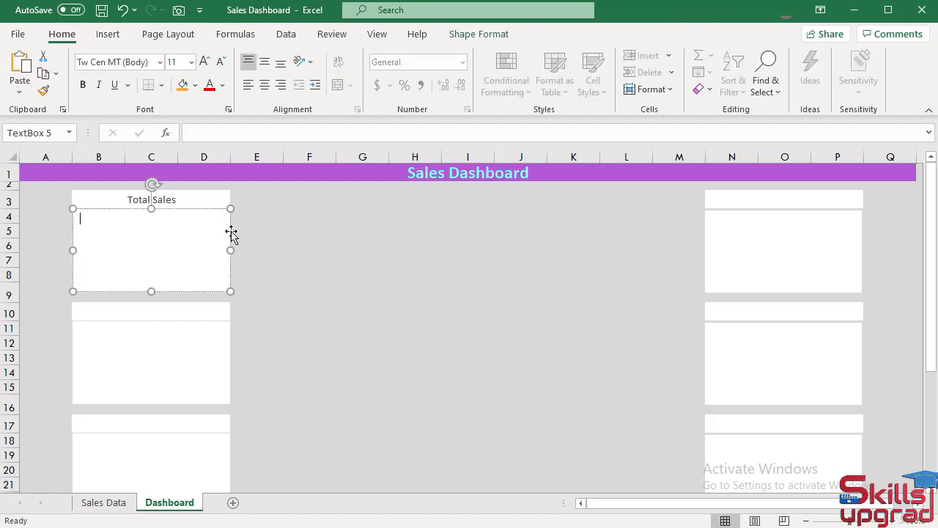
{"action": "left_click", "coordinate": [227, 342], "text": "shift"}
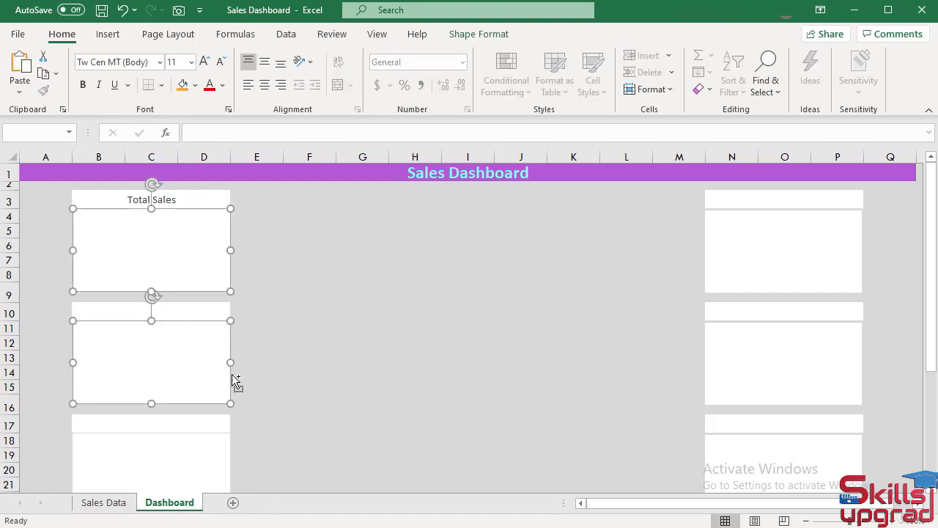
{"action": "left_click", "coordinate": [228, 446], "text": "shift"}
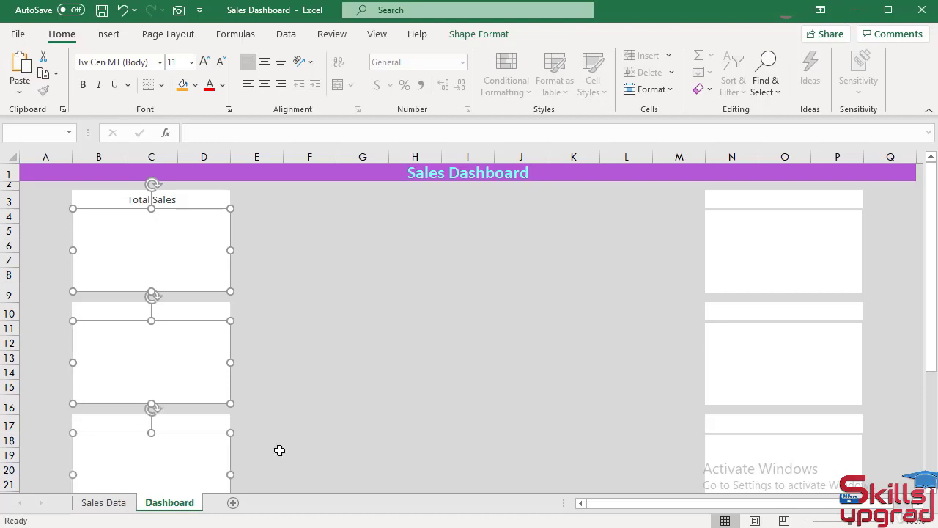
{"action": "scroll", "coordinate": [279, 450], "scroll_direction": "down", "scroll_amount": 2}
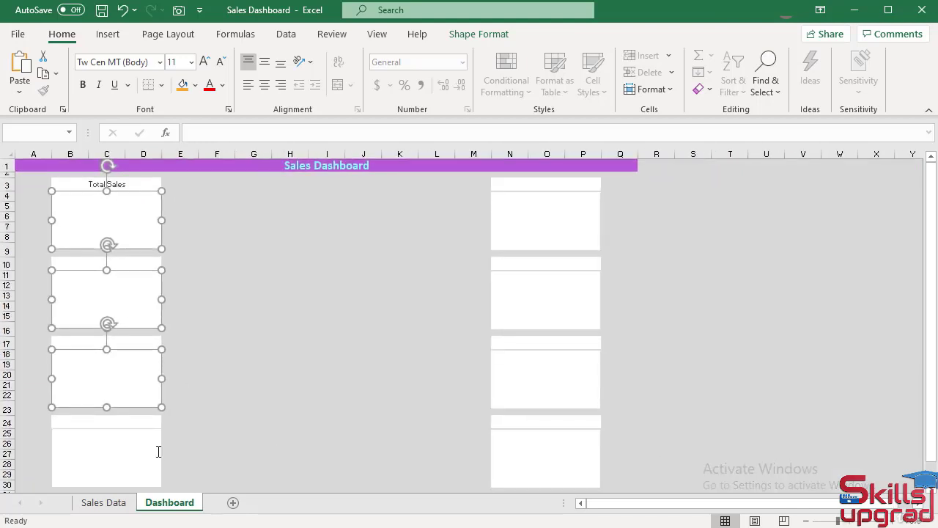
{"action": "left_click", "coordinate": [158, 452], "text": "shift"}
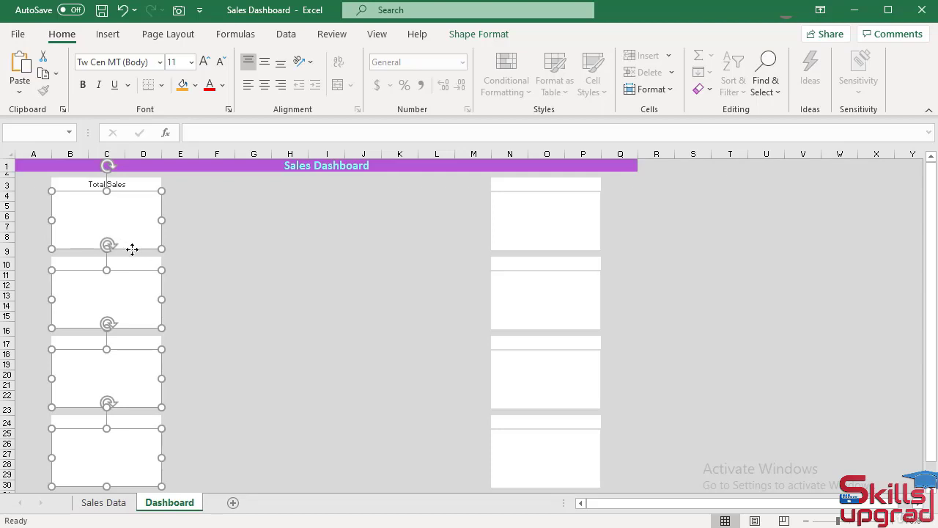
{"action": "left_click", "coordinate": [278, 248]}
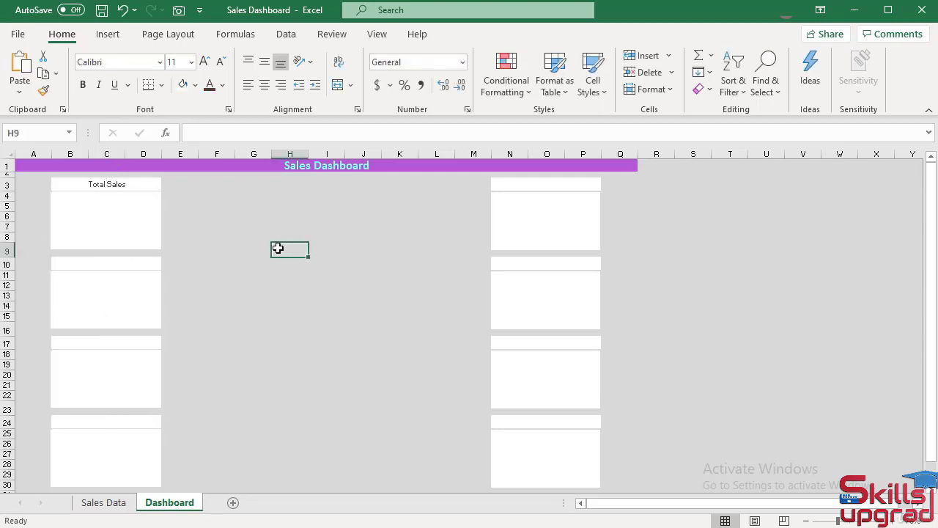
{"action": "left_click", "coordinate": [897, 521]}
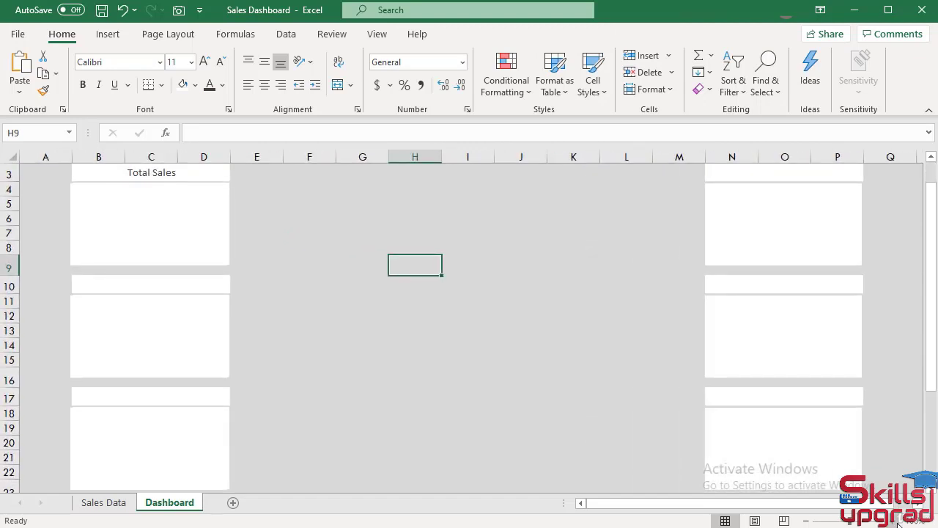